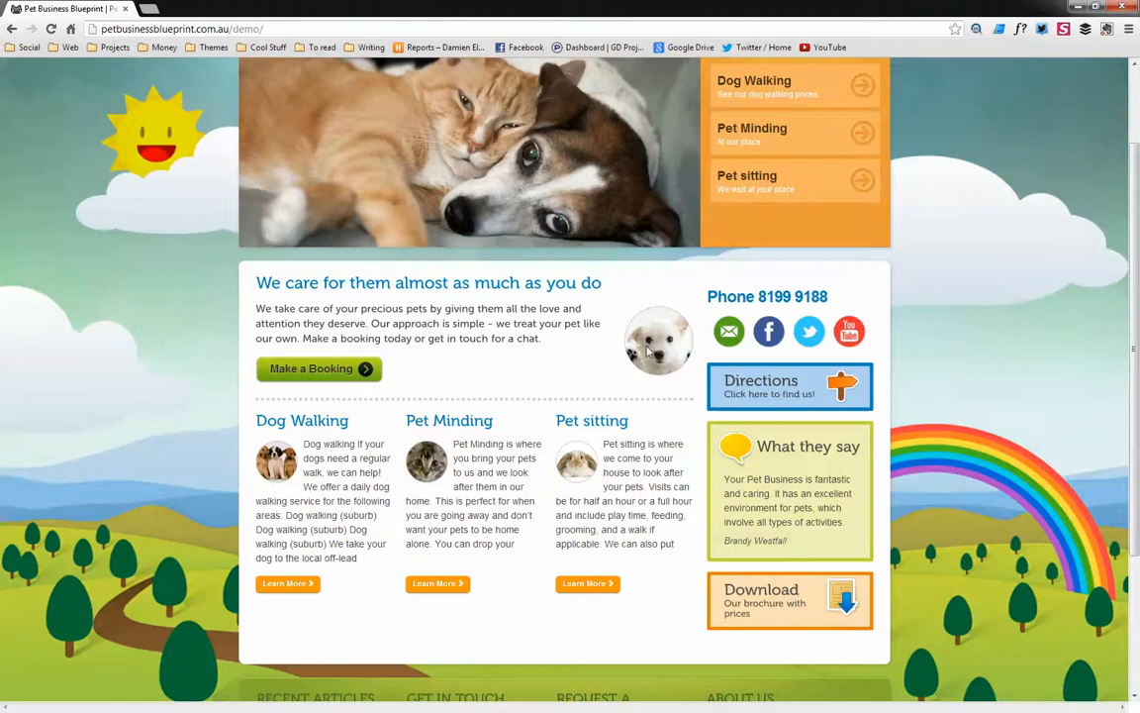
# - Look over the demo home page from the image slider down to the footer
pyautogui.scroll(2, 649, 350)
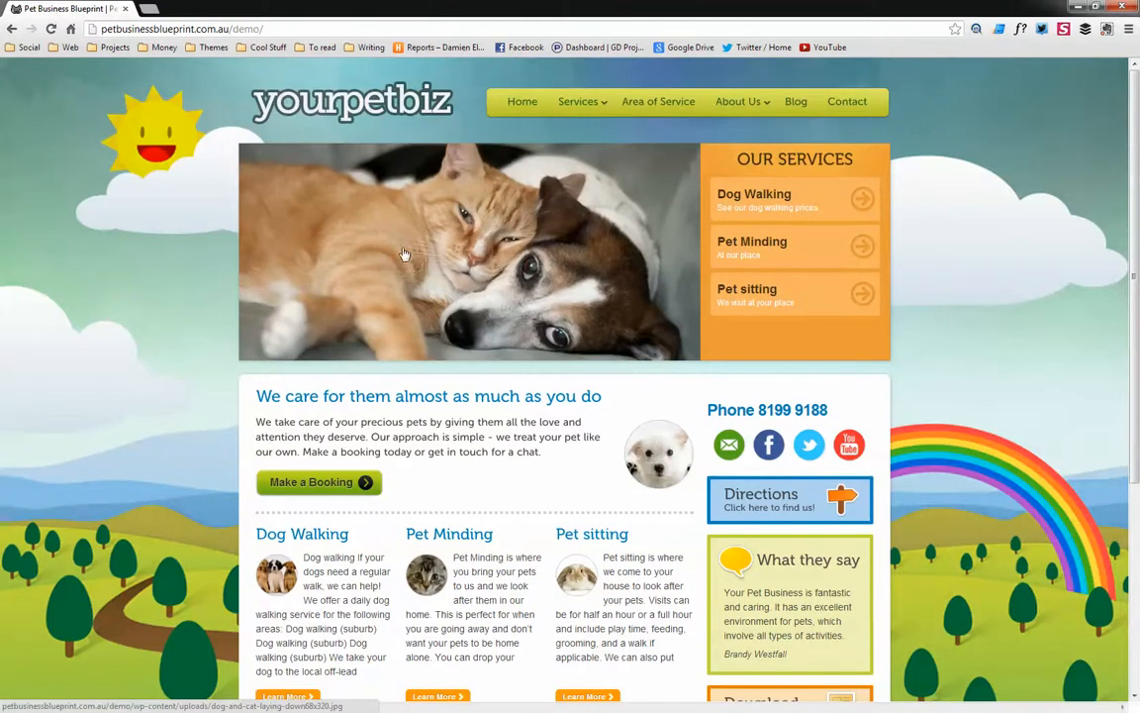
pyautogui.scroll(-2, 586, 361)
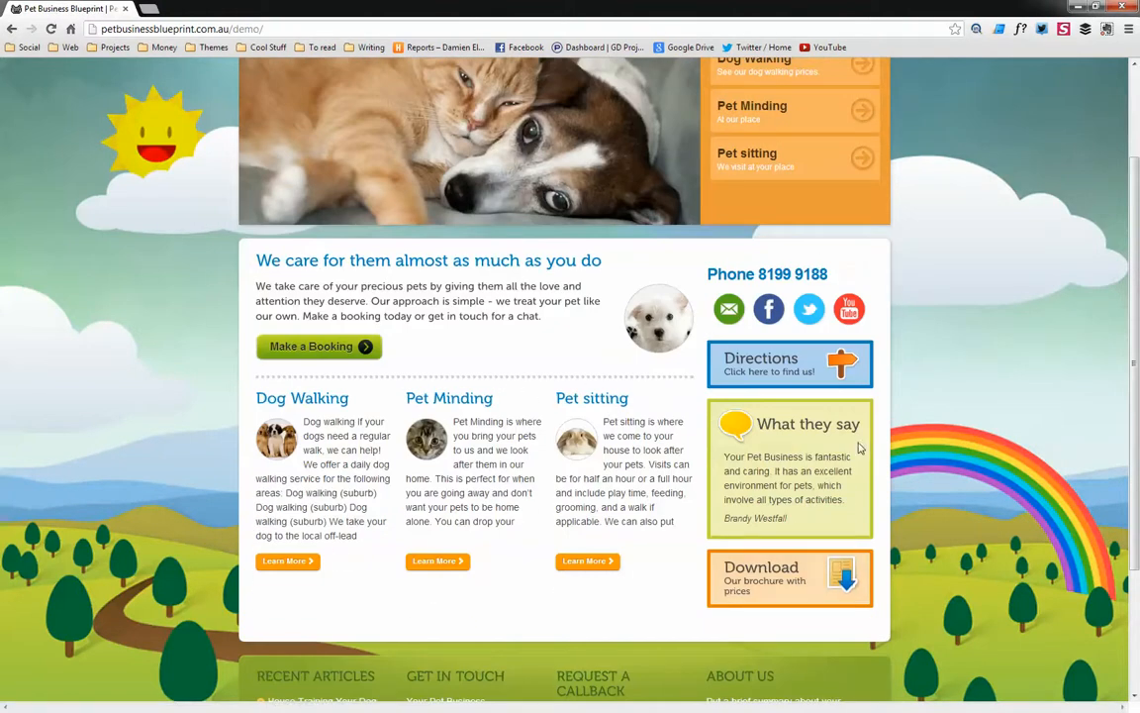
pyautogui.scroll(-3, 950, 396)
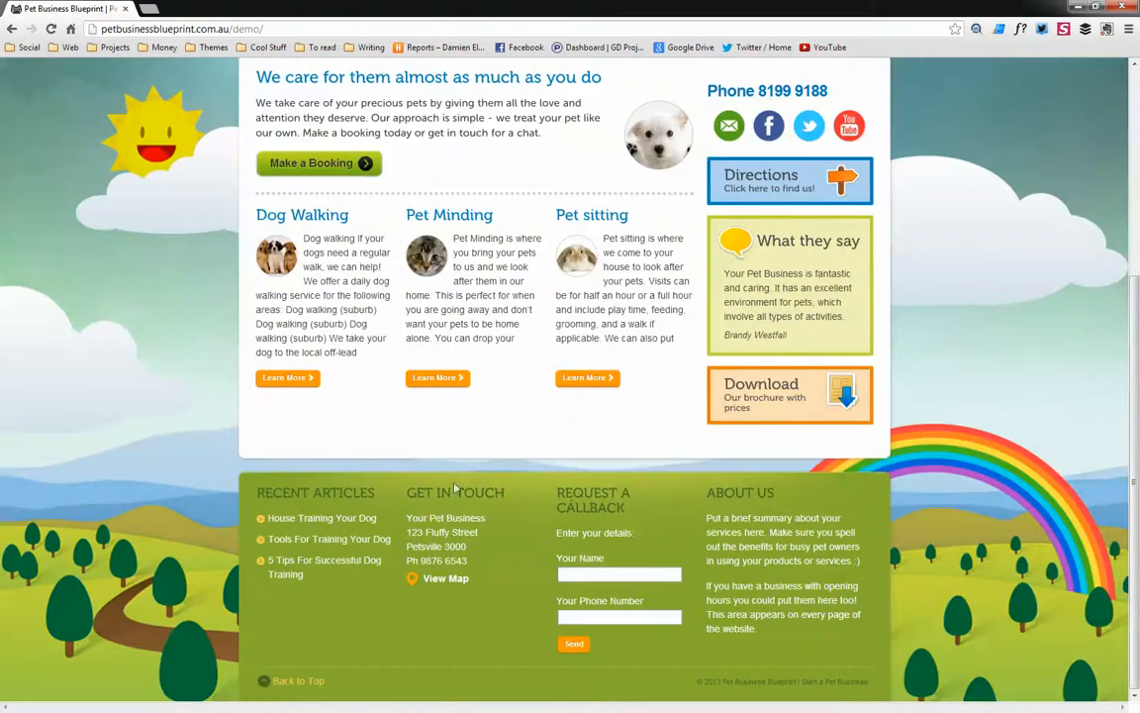
pyautogui.scroll(2, 816, 428)
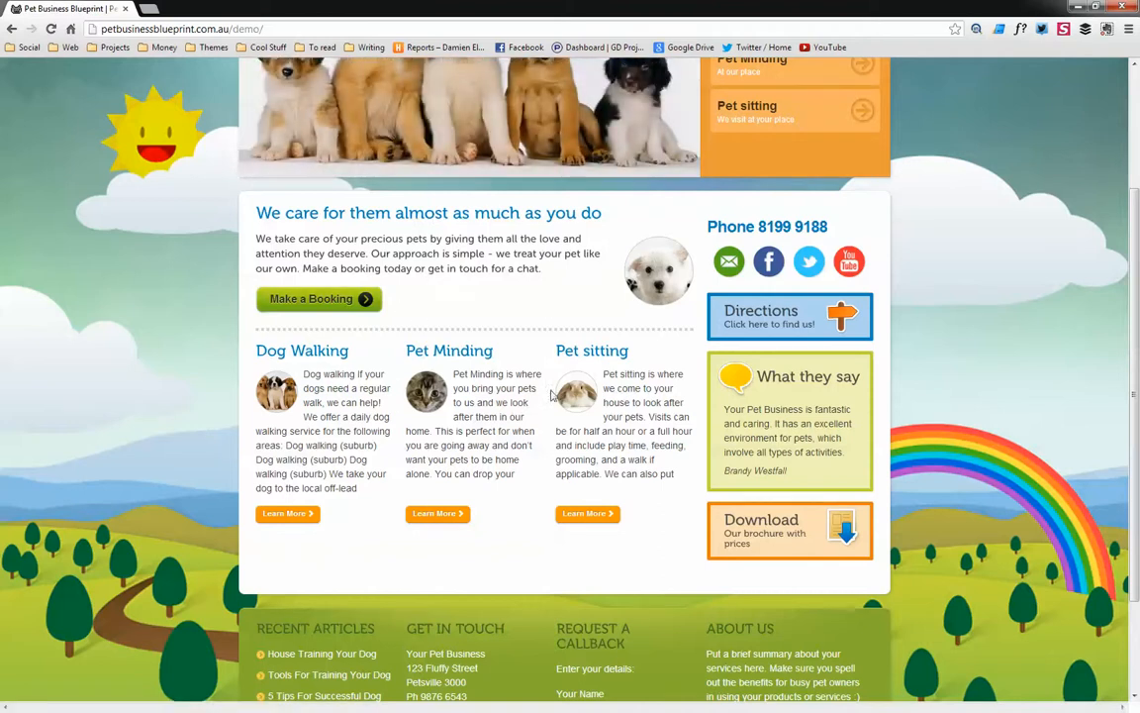
pyautogui.scroll(2, 650, 417)
pyautogui.scroll(-1, 643, 401)
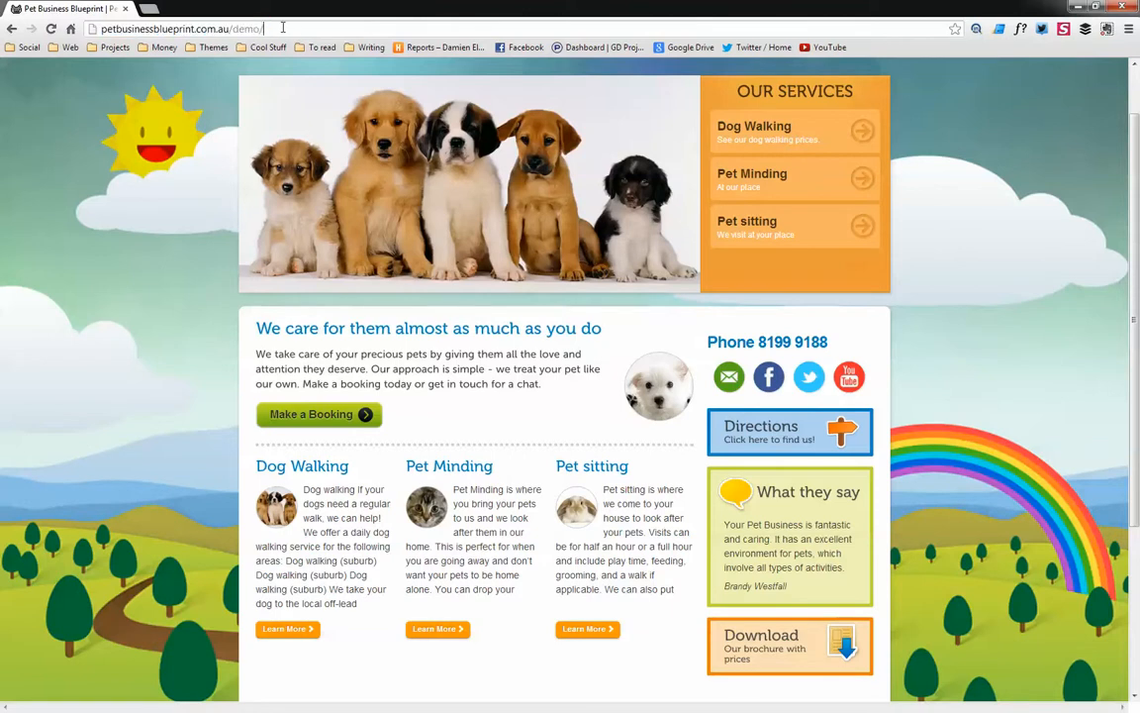
# - Open the demo site's wp-admin login page and log in with the saved credentials and Remember Me enabled
pyautogui.write('wp-admin')
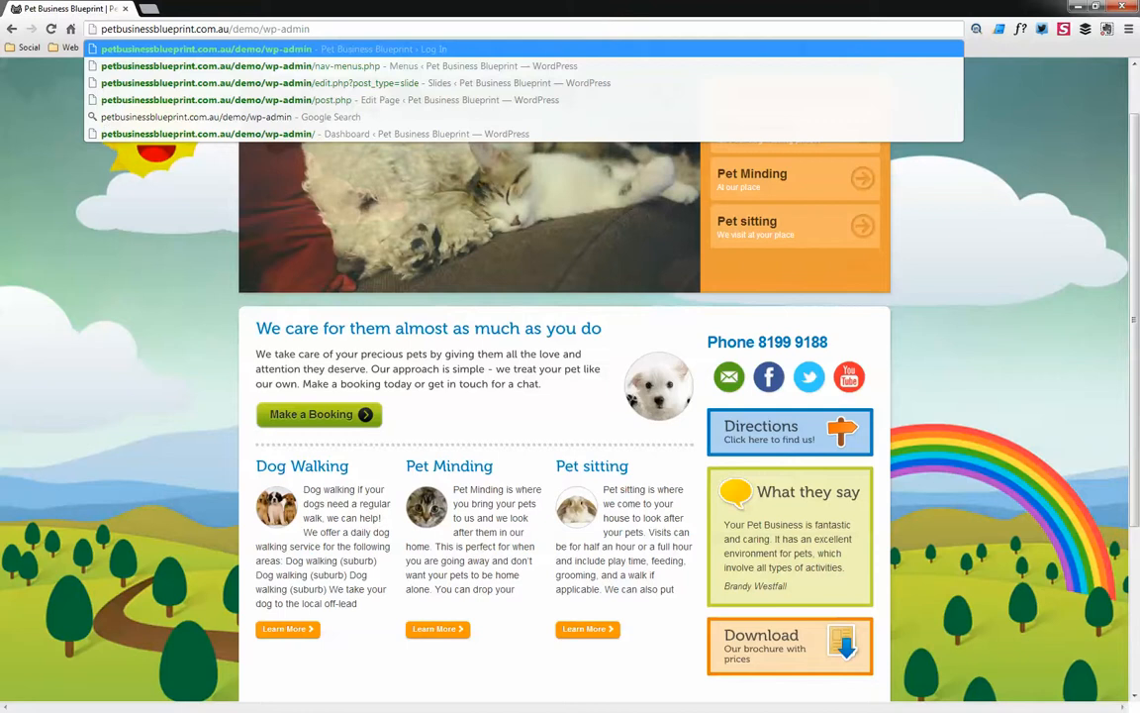
pyautogui.press('Return')
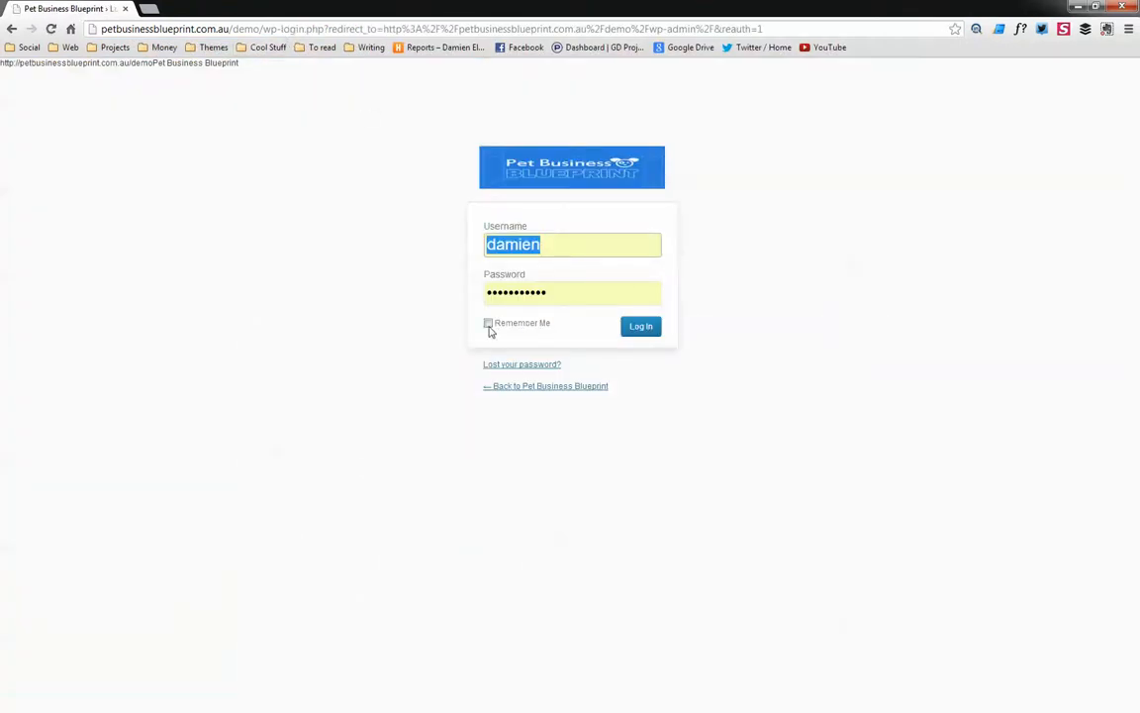
pyautogui.click(488, 324)
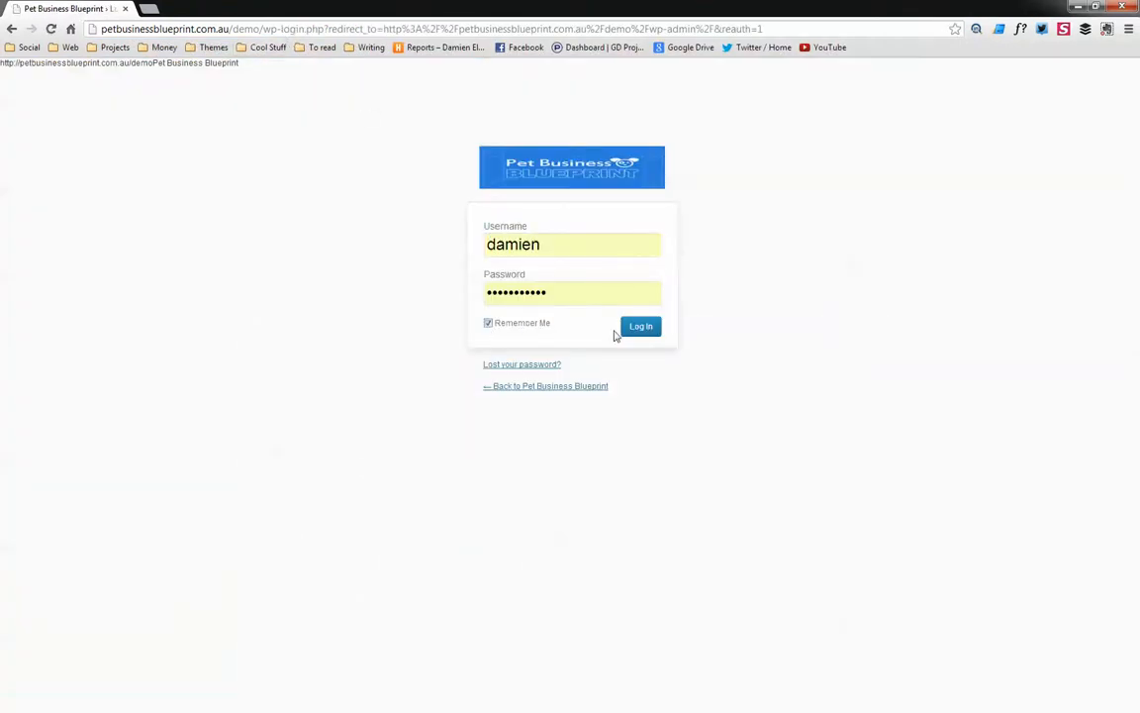
pyautogui.click(644, 328)
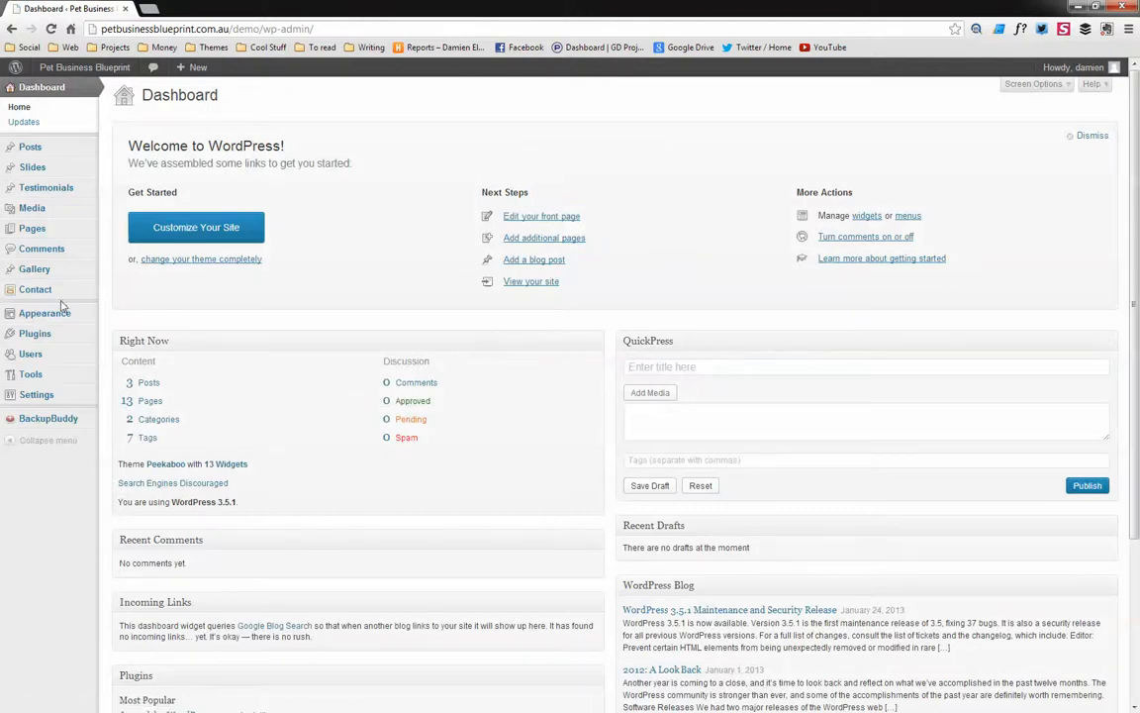
# - Open the Home Page section of the theme options and load the live site in a separate browser tab
pyautogui.moveTo(46, 313)
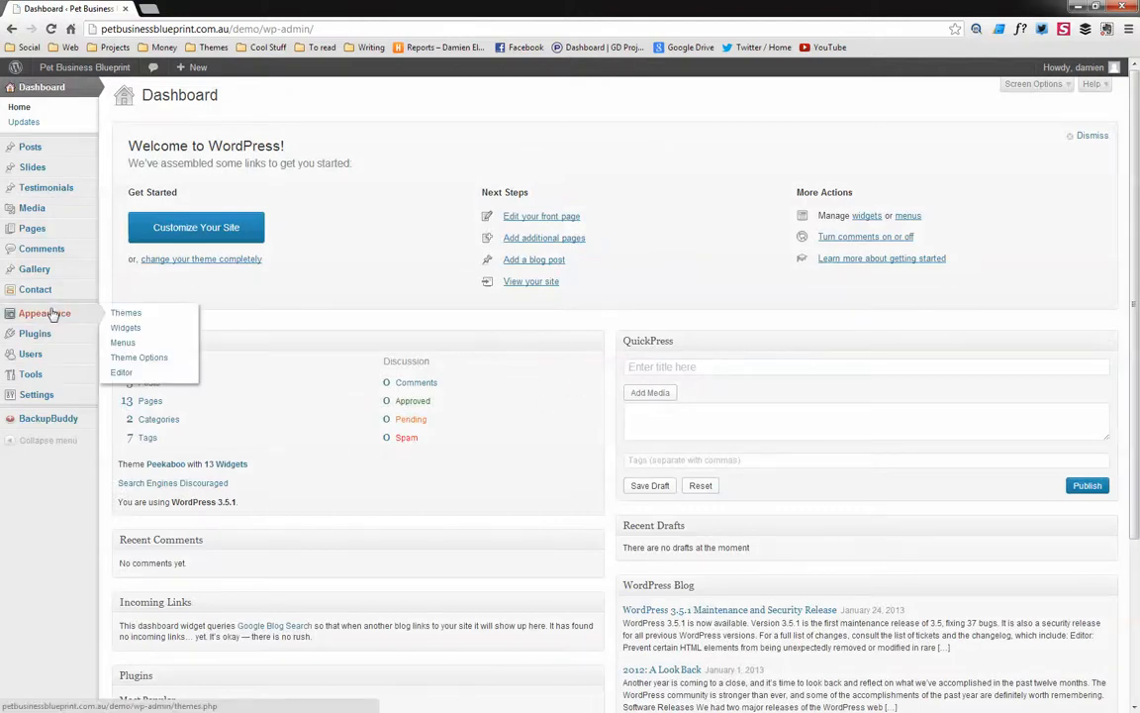
pyautogui.click(157, 362)
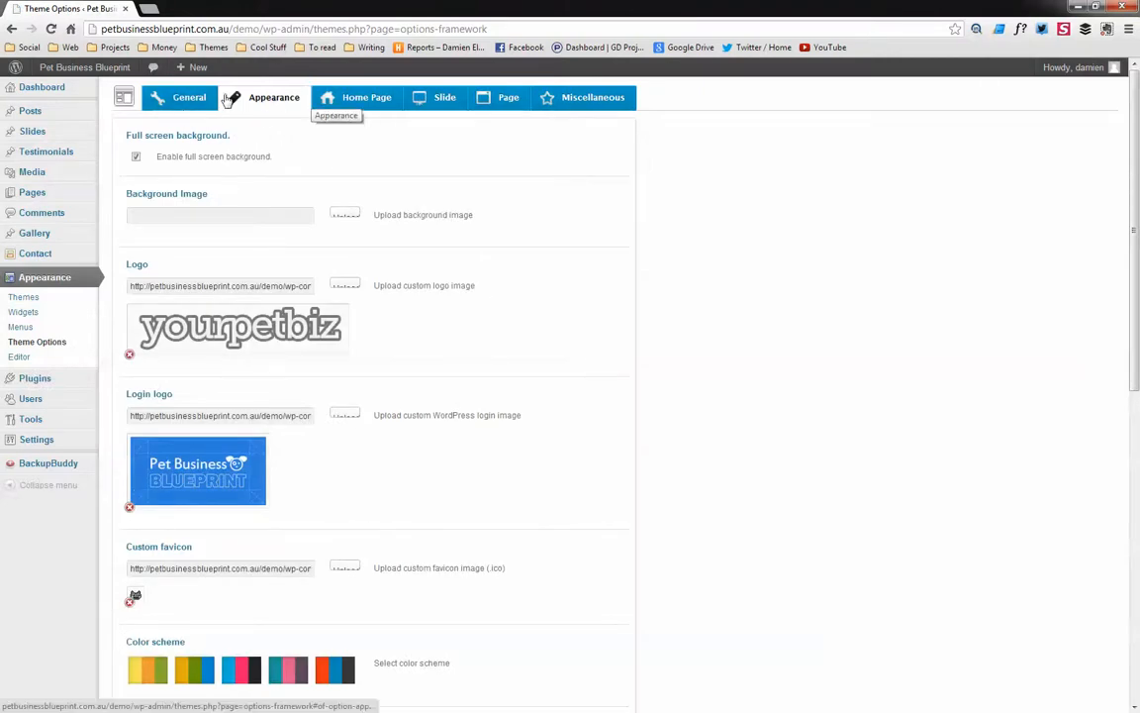
pyautogui.click(358, 103)
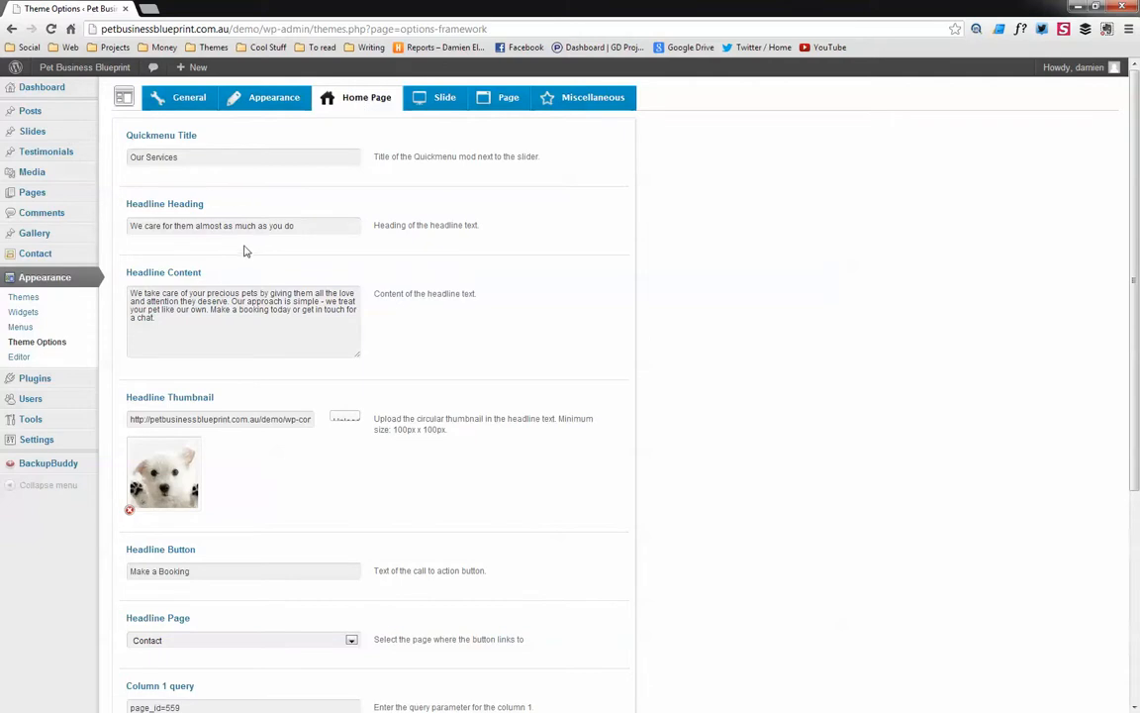
pyautogui.rightClick(127, 68)
pyautogui.click(137, 79)
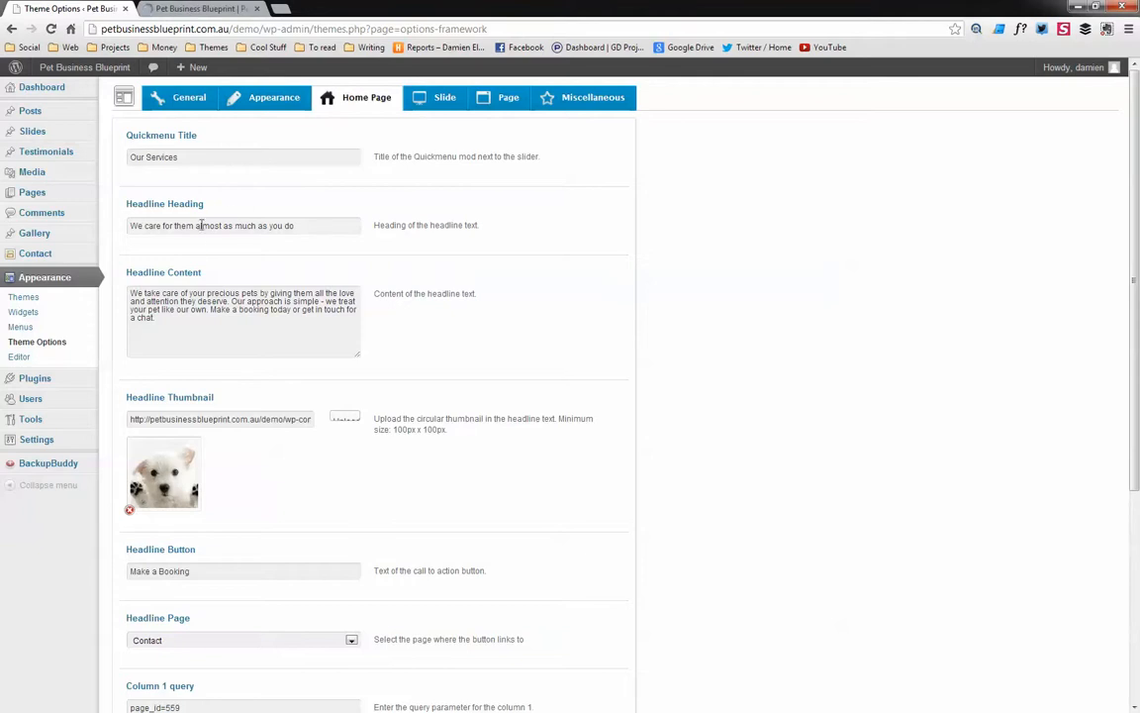
# - Change the Headline Heading to "Dog walking by the harbour" and save the options
pyautogui.moveTo(1135, 312)
pyautogui.mouseDown()
pyautogui.moveTo(1135, 354)
pyautogui.moveTo(1134, 305)
pyautogui.mouseUp()
pyautogui.moveTo(294, 225); pyautogui.dragTo(119, 227)
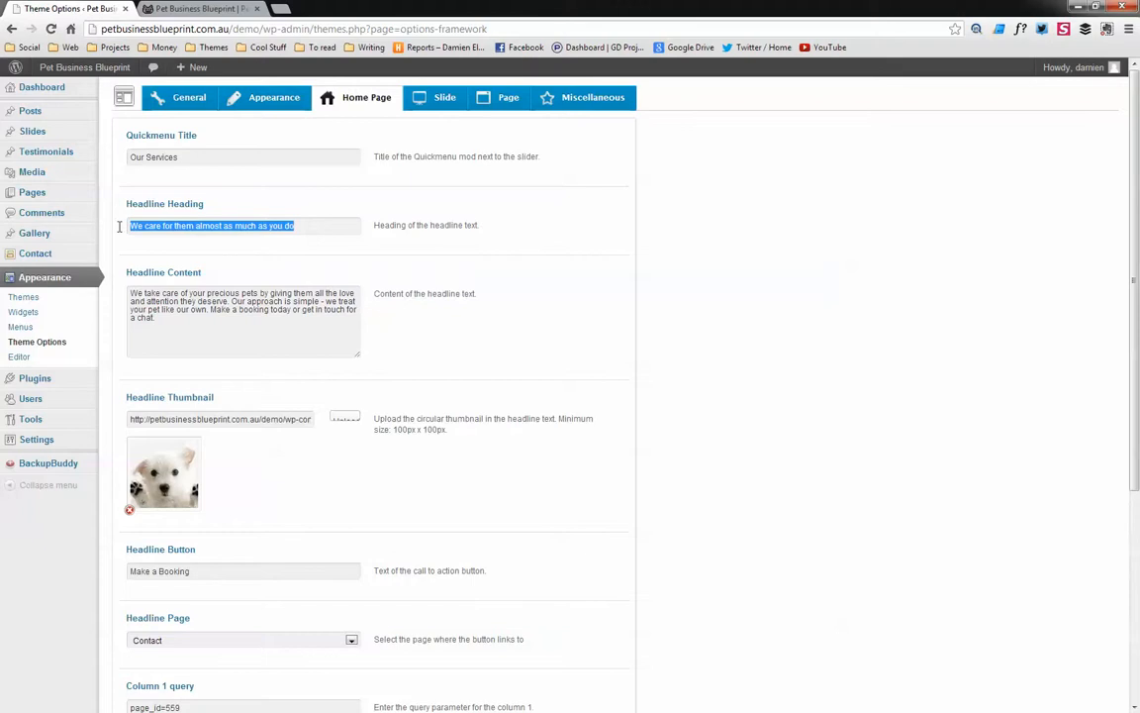
pyautogui.write('Dog walking by the harbour')
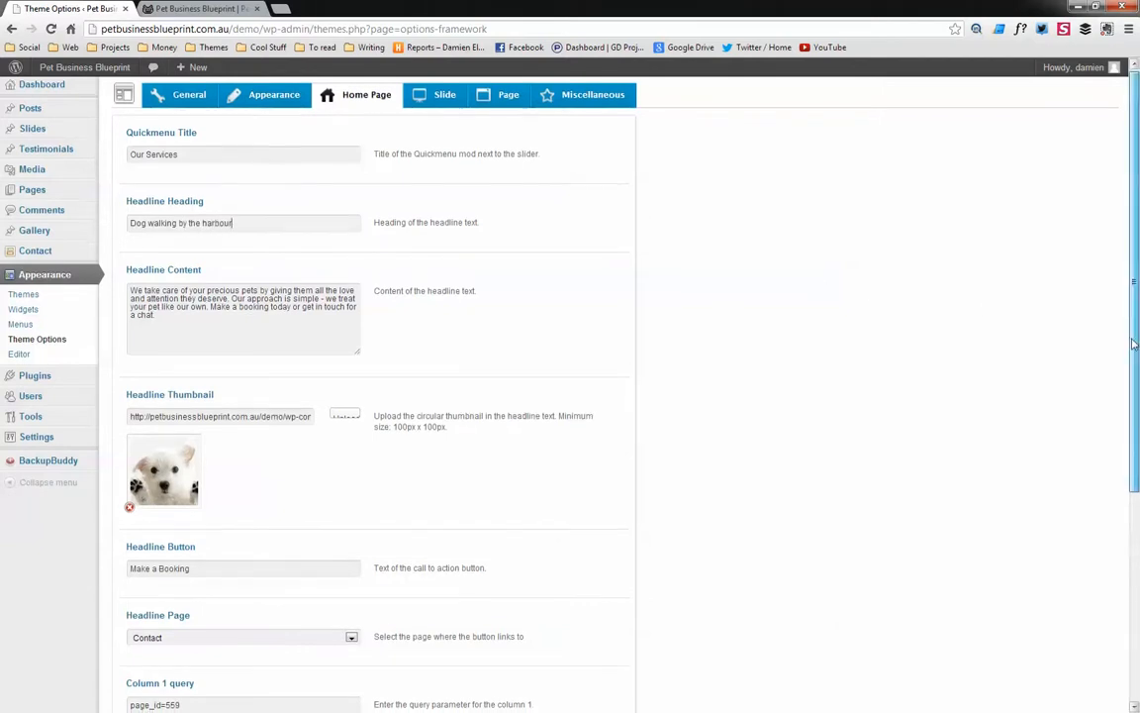
pyautogui.moveTo(1136, 344); pyautogui.dragTo(1136, 517)
pyautogui.click(586, 638)
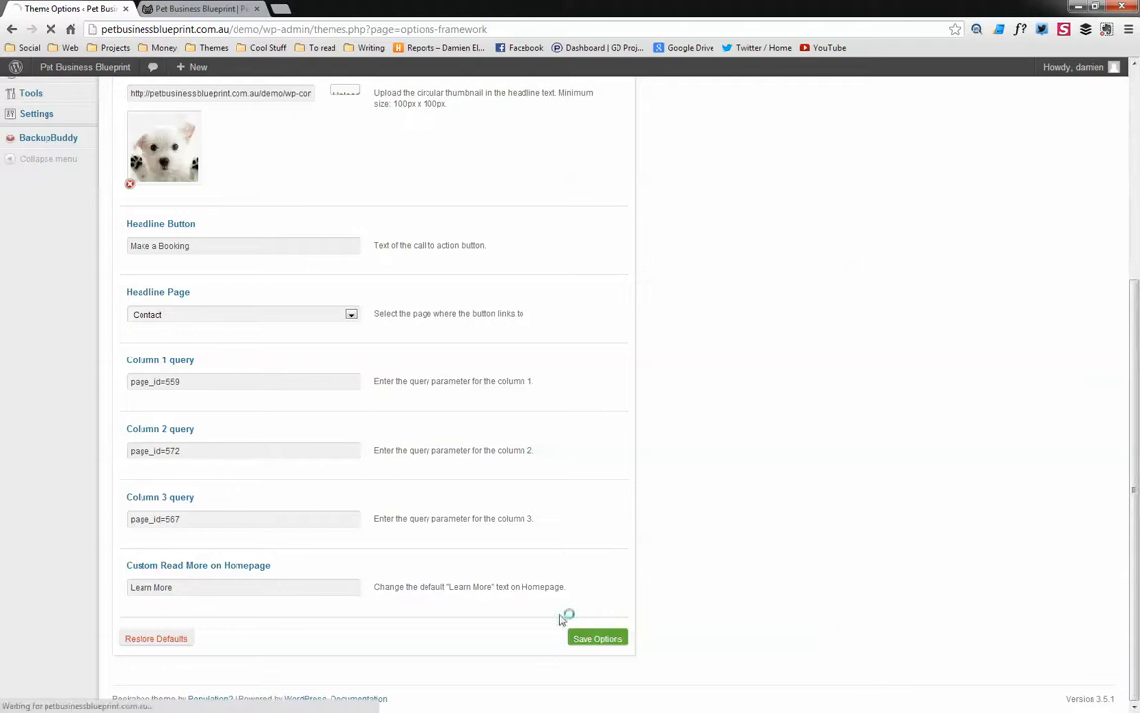
# - Compare the live home page's headline heading, content and thumbnail with their fields in the theme options
pyautogui.hotkey('ctrl', 'Tab')
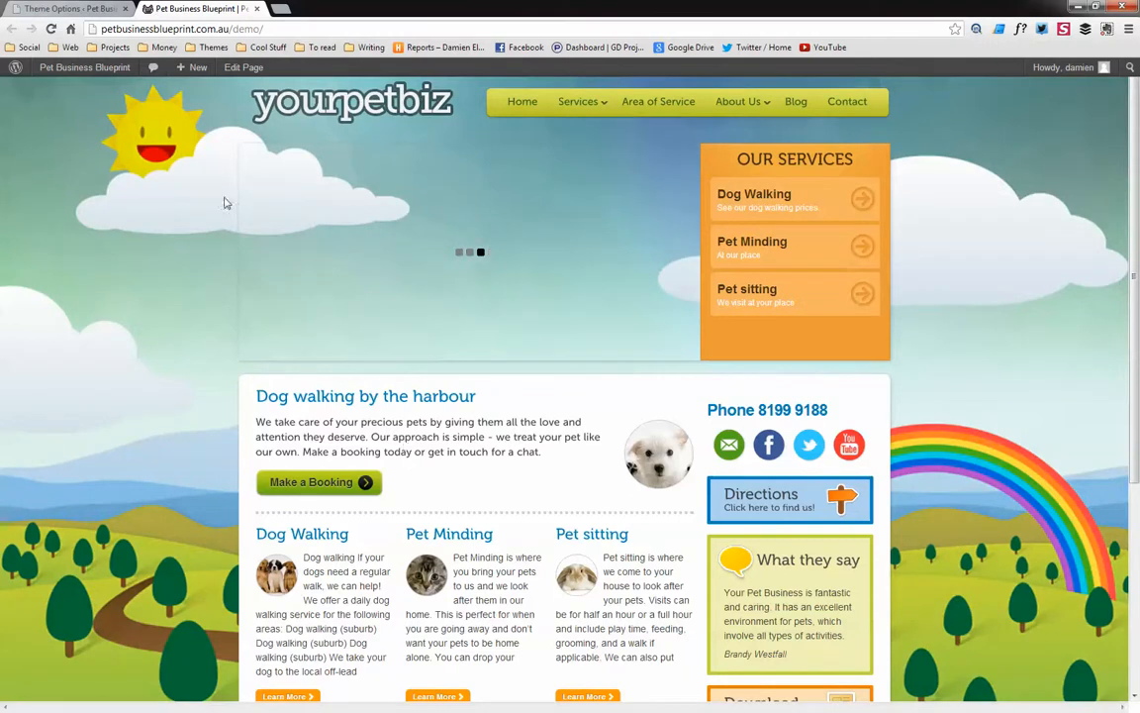
pyautogui.click(78, 7)
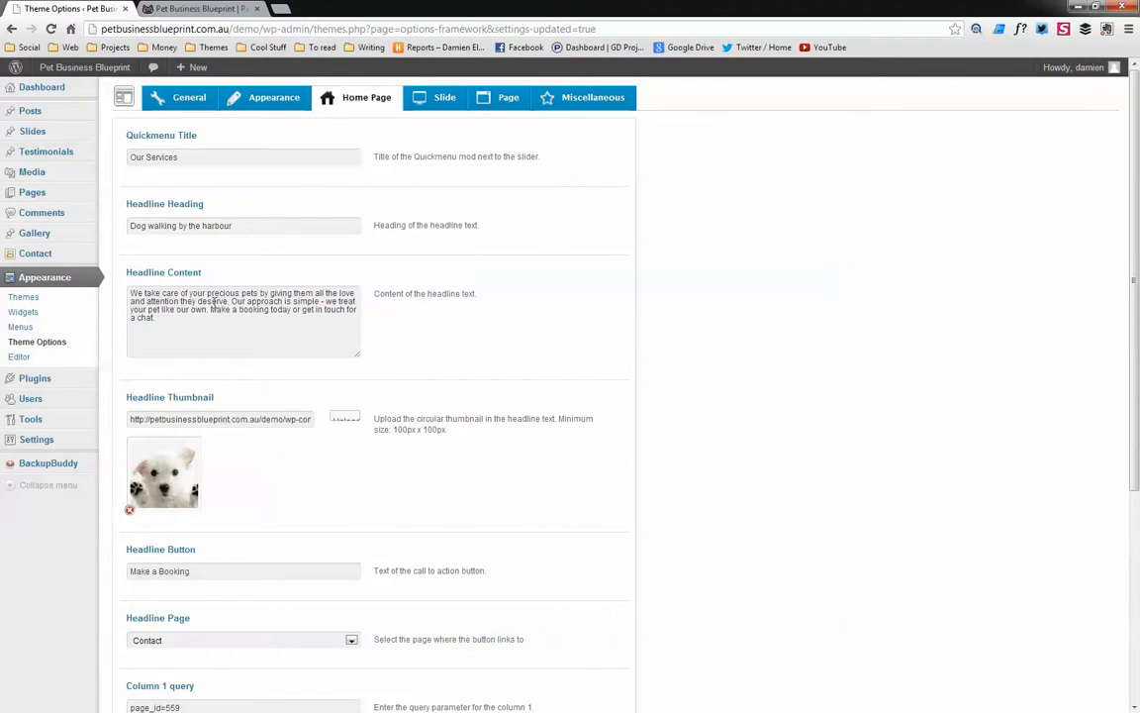
pyautogui.click(179, 8)
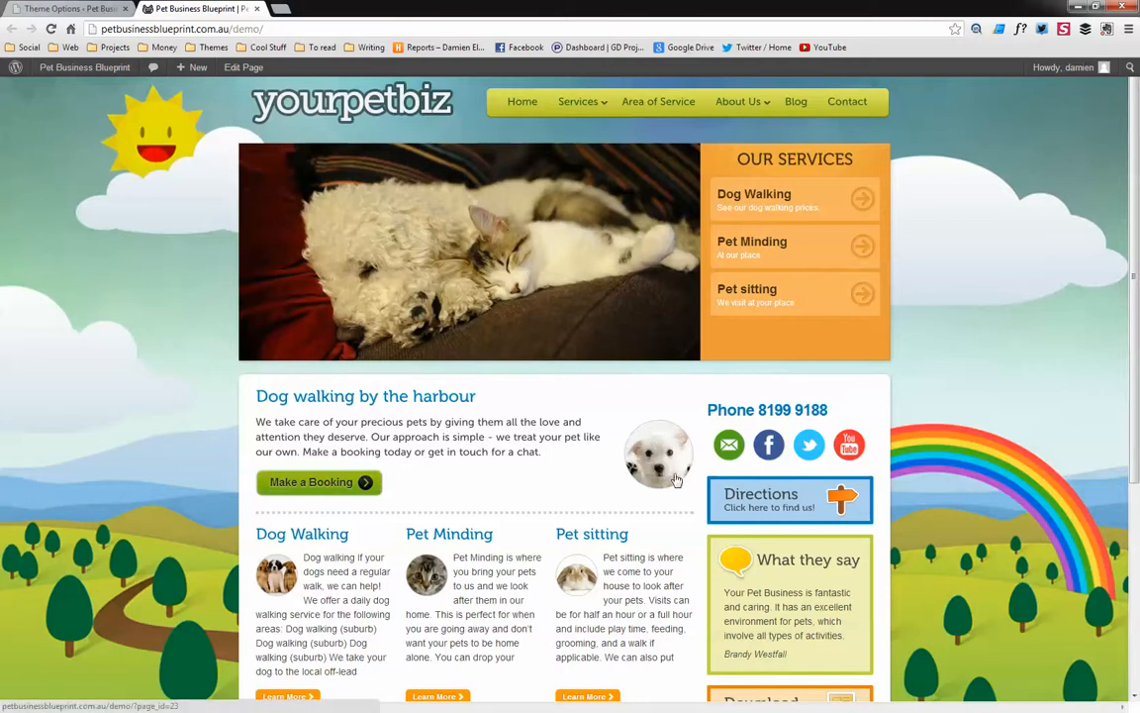
pyautogui.click(77, 9)
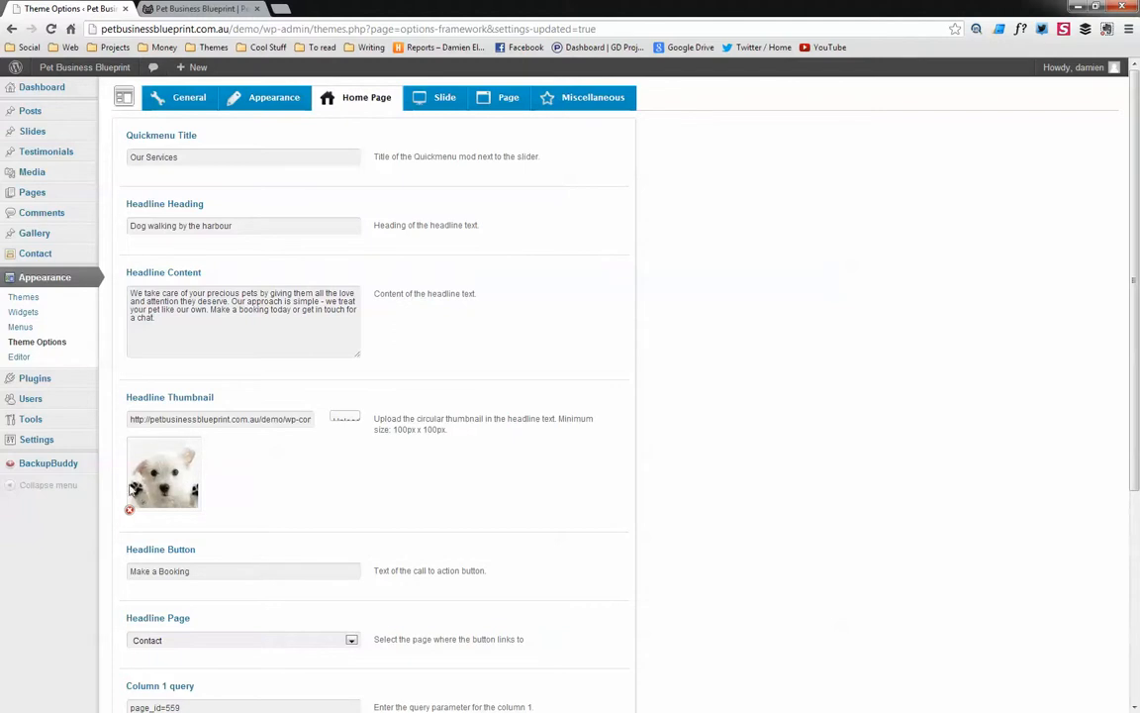
# - Replace the Headline Thumbnail with the full-size pet-bunny image from the media library
pyautogui.click(346, 416)
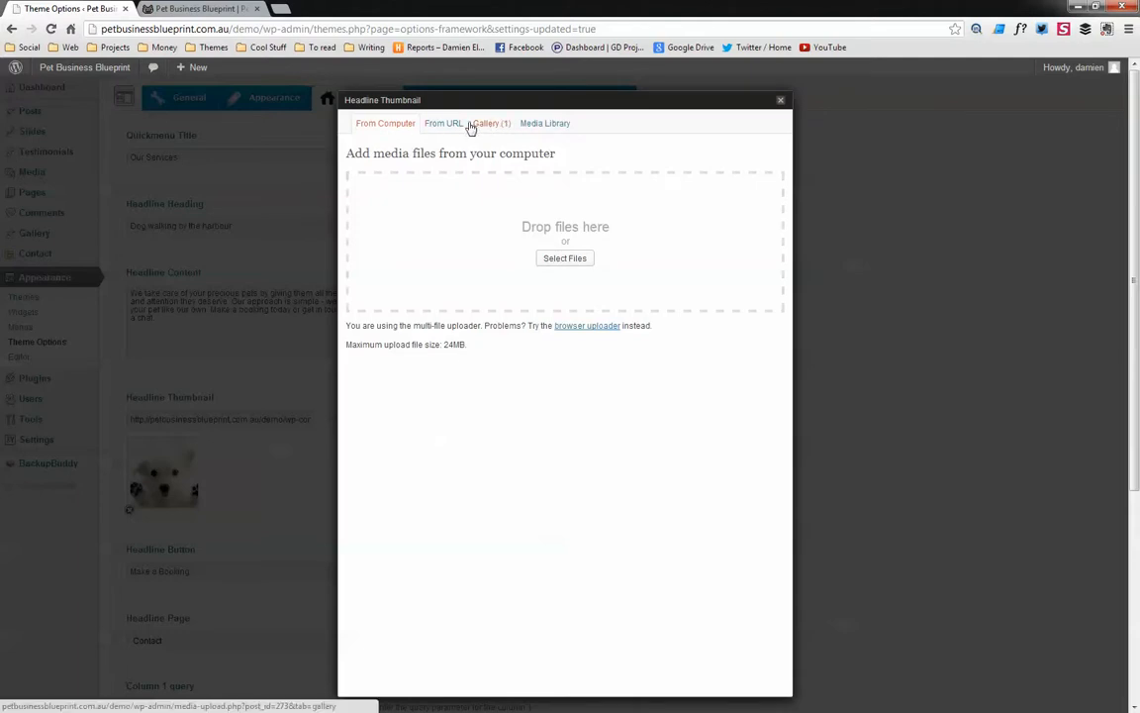
pyautogui.click(536, 126)
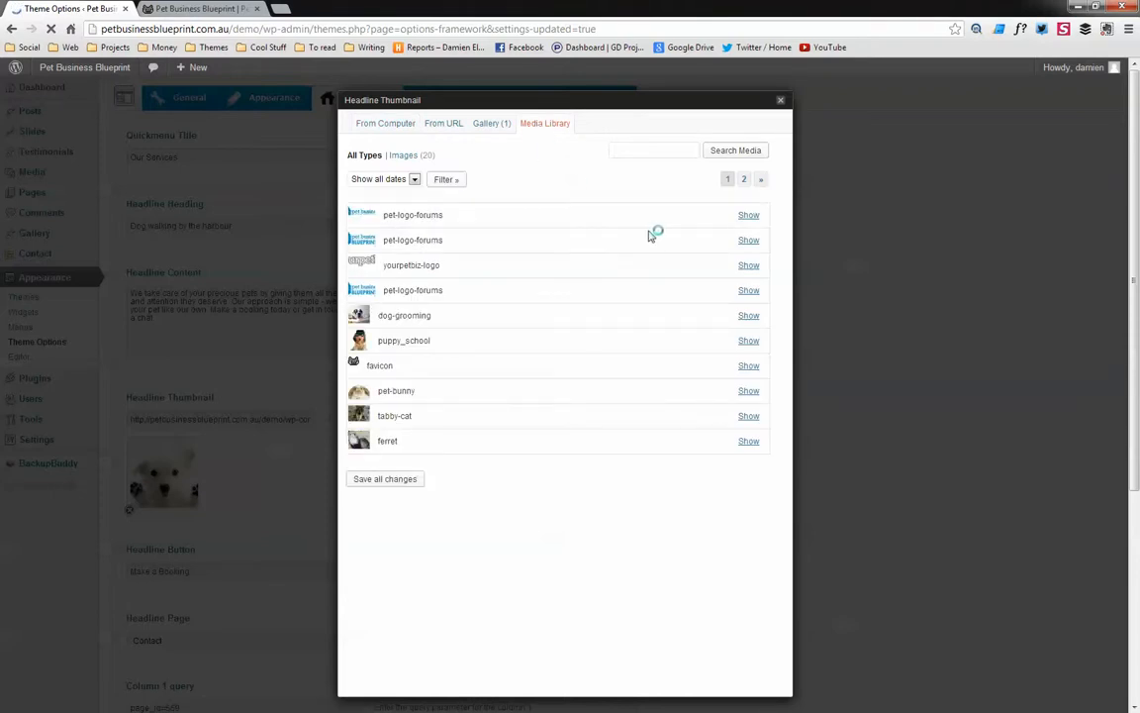
pyautogui.click(748, 391)
pyautogui.scroll(-2, 784, 441)
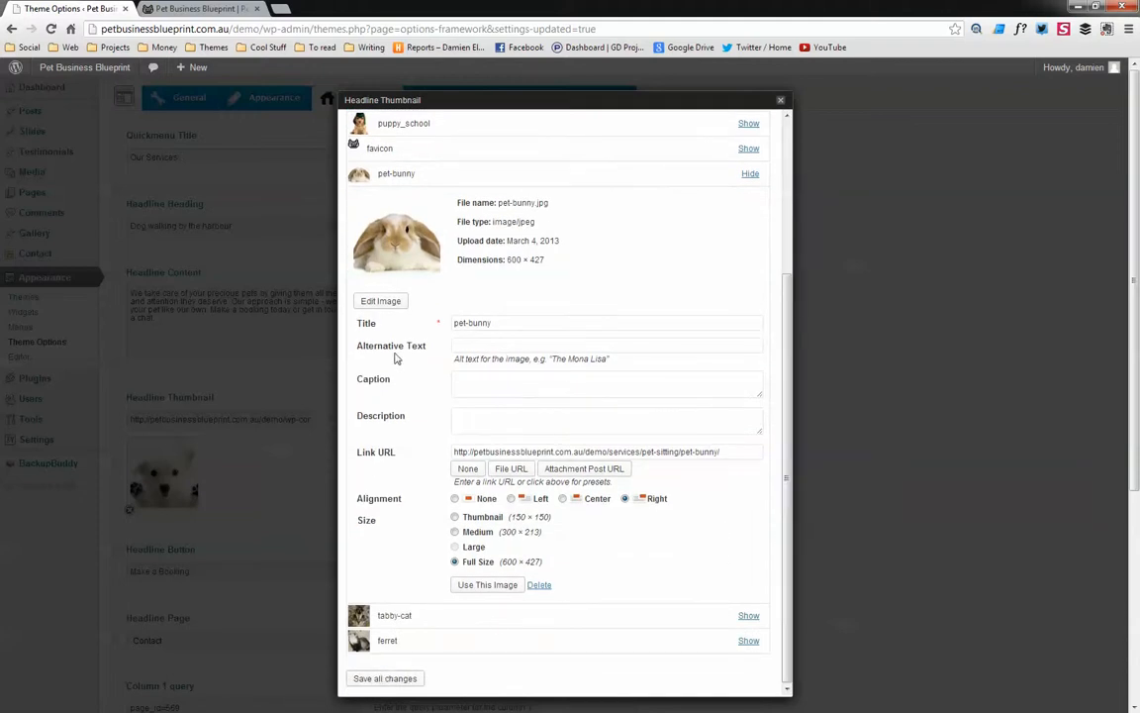
pyautogui.click(487, 586)
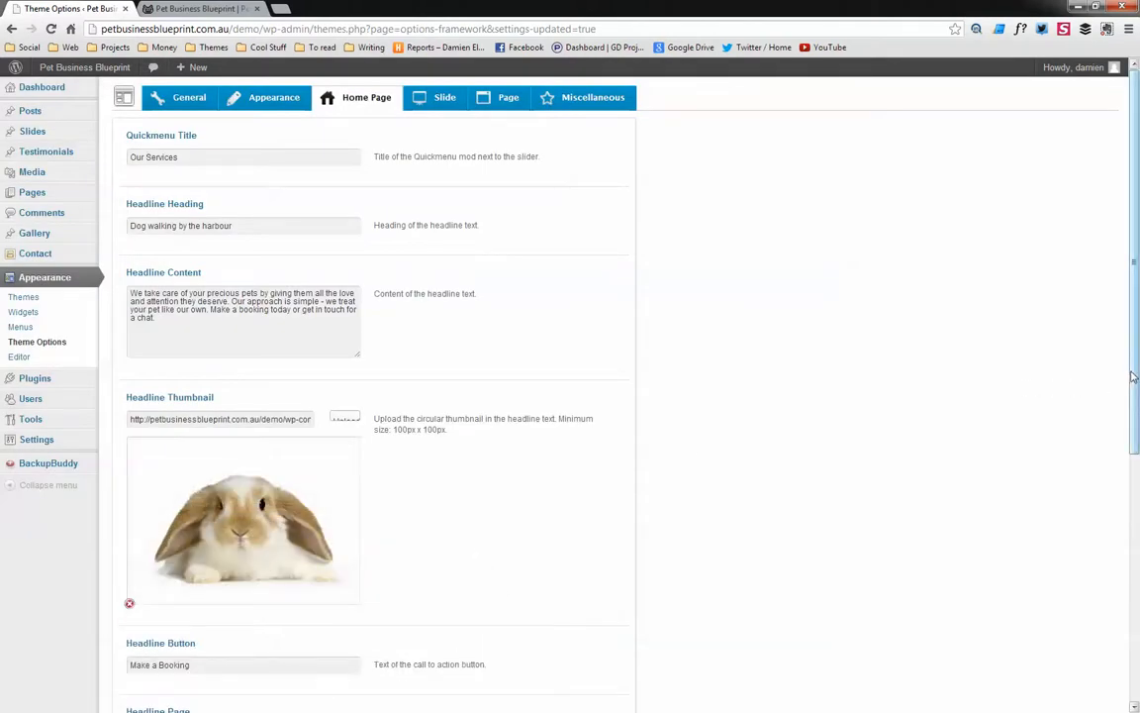
# - Set the Headline Button text to "Find our more", keep Contact as its linked page, and save the options
pyautogui.moveTo(1135, 378); pyautogui.dragTo(1079, 463)
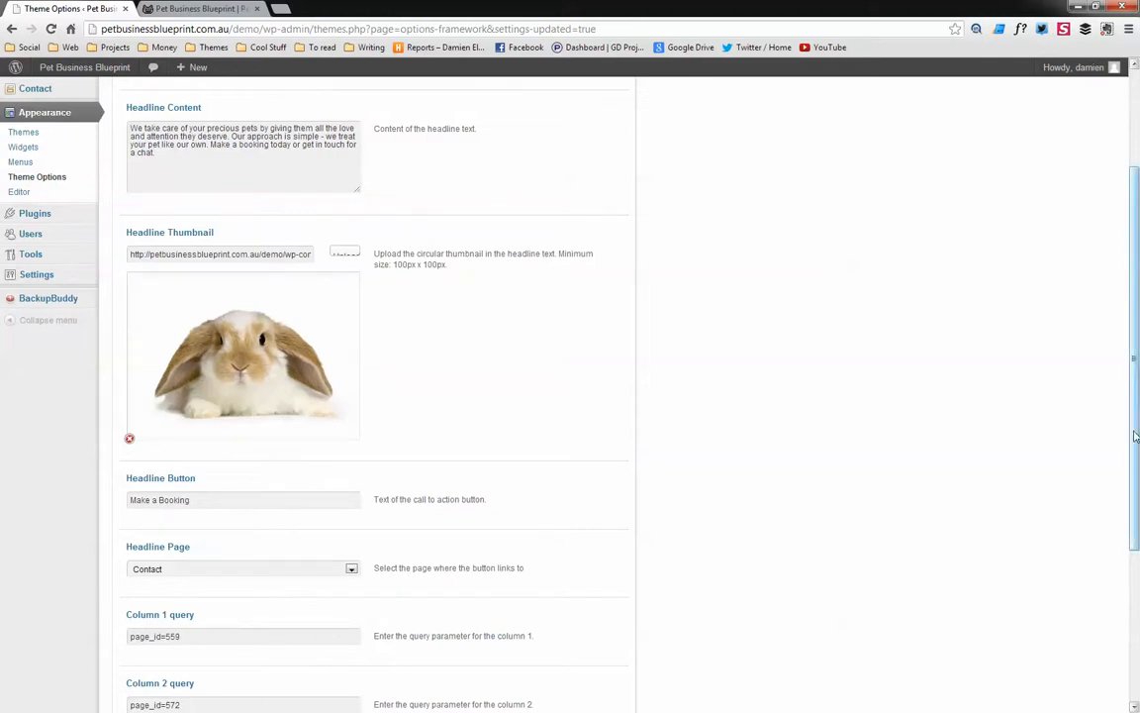
pyautogui.moveTo(1136, 432); pyautogui.dragTo(1137, 591)
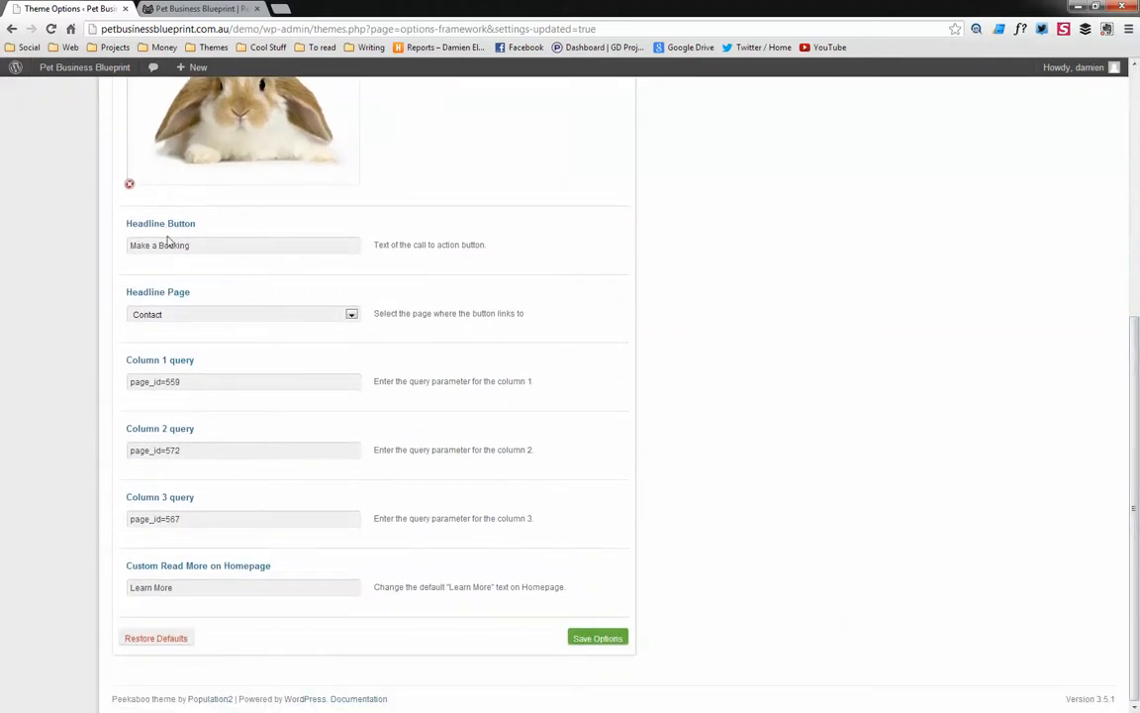
pyautogui.moveTo(206, 245); pyautogui.dragTo(123, 252)
pyautogui.write('Find our more')
pyautogui.click(351, 315)
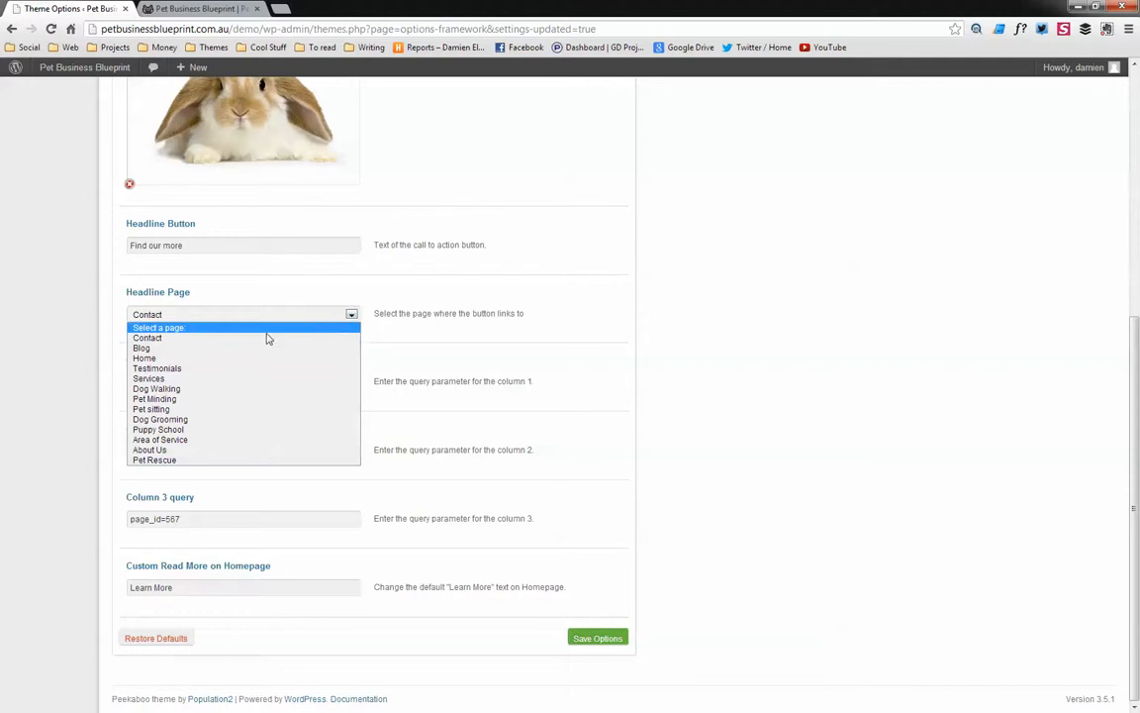
pyautogui.click(351, 315)
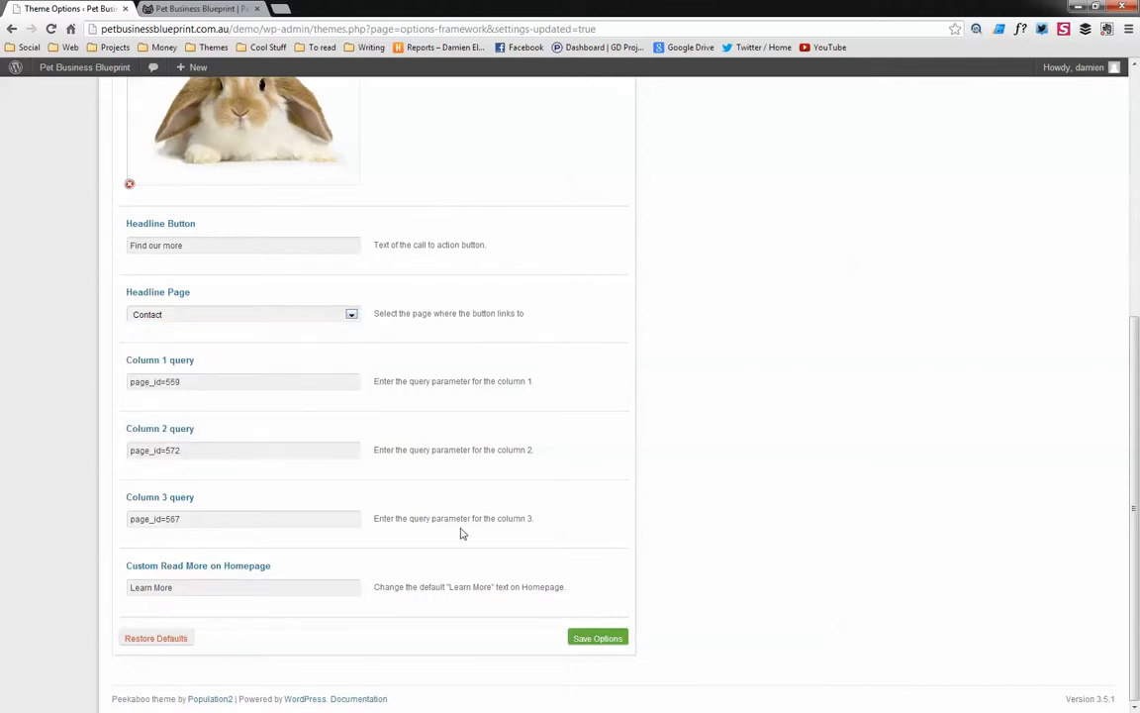
pyautogui.click(594, 637)
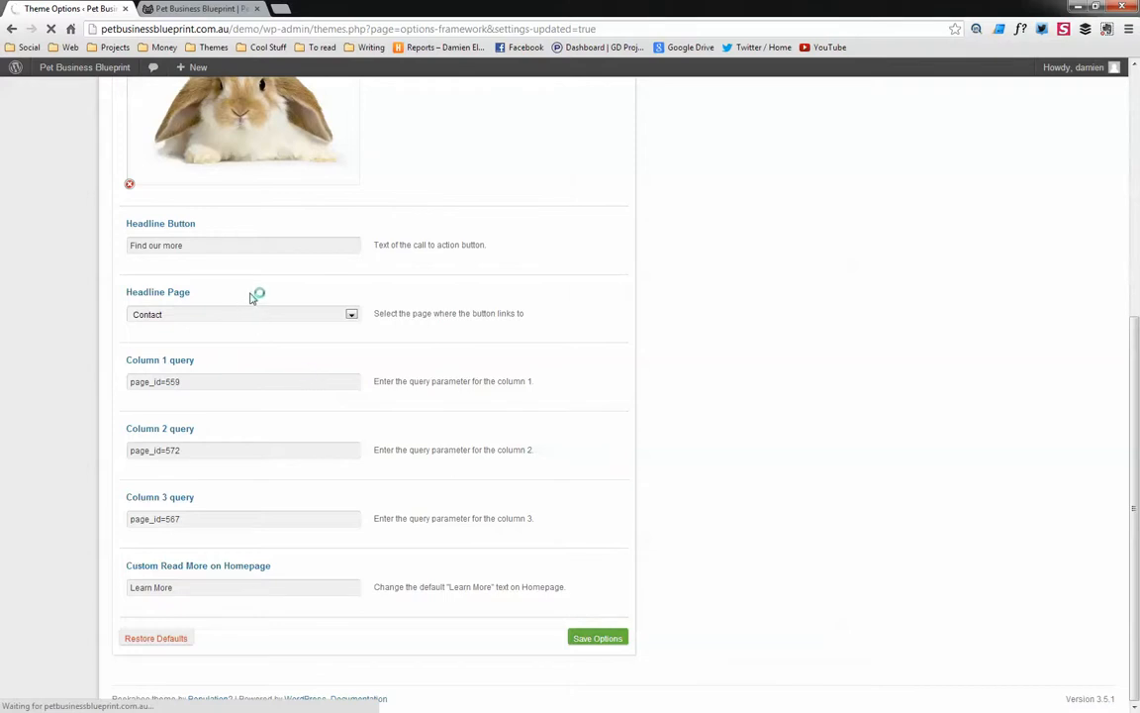
# - Reload the live home page to check the headline button and thumbnail, and return to the theme options
pyautogui.click(222, 10)
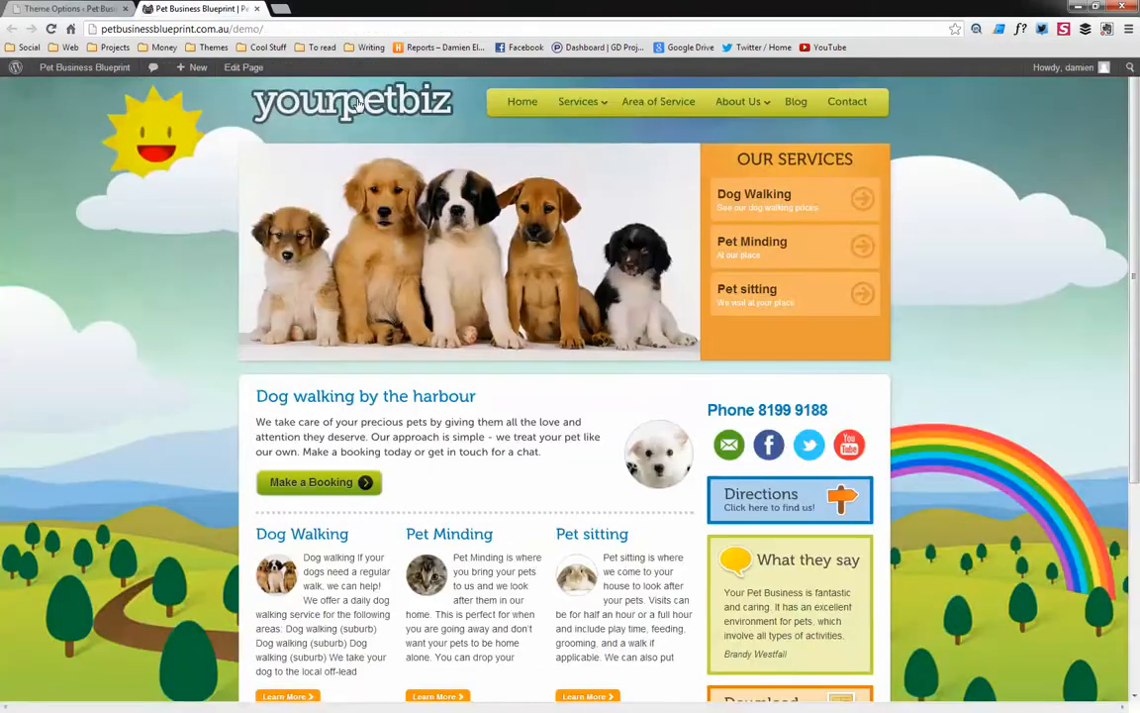
pyautogui.press('F5')
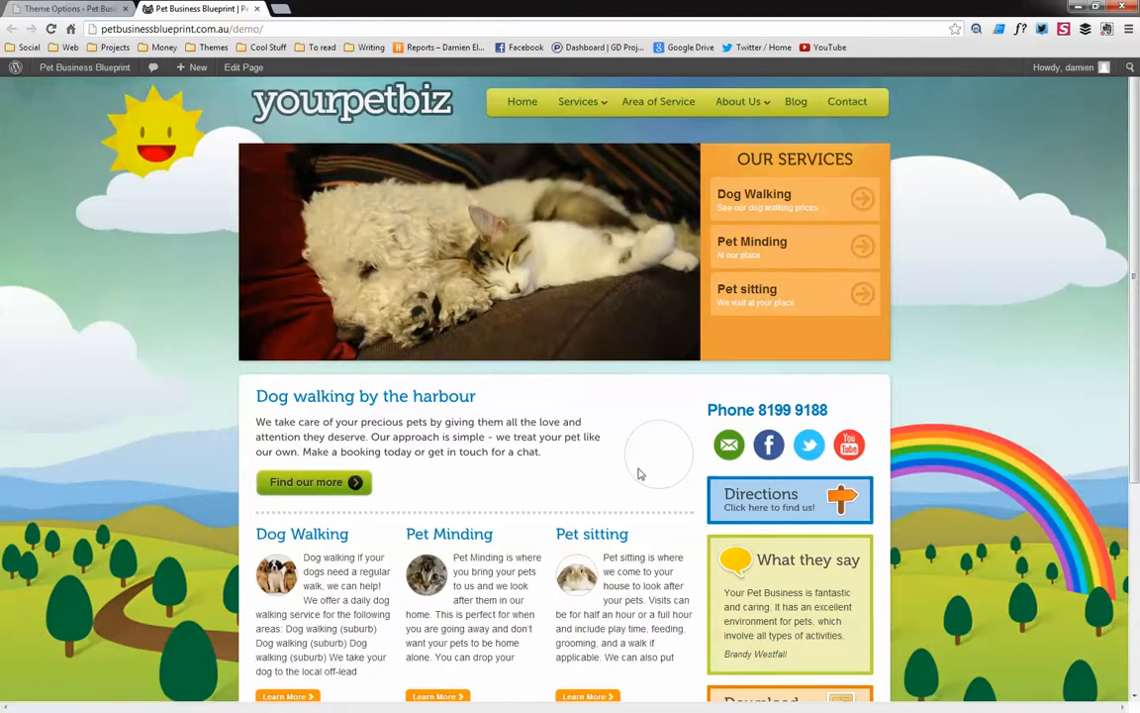
pyautogui.click(104, 8)
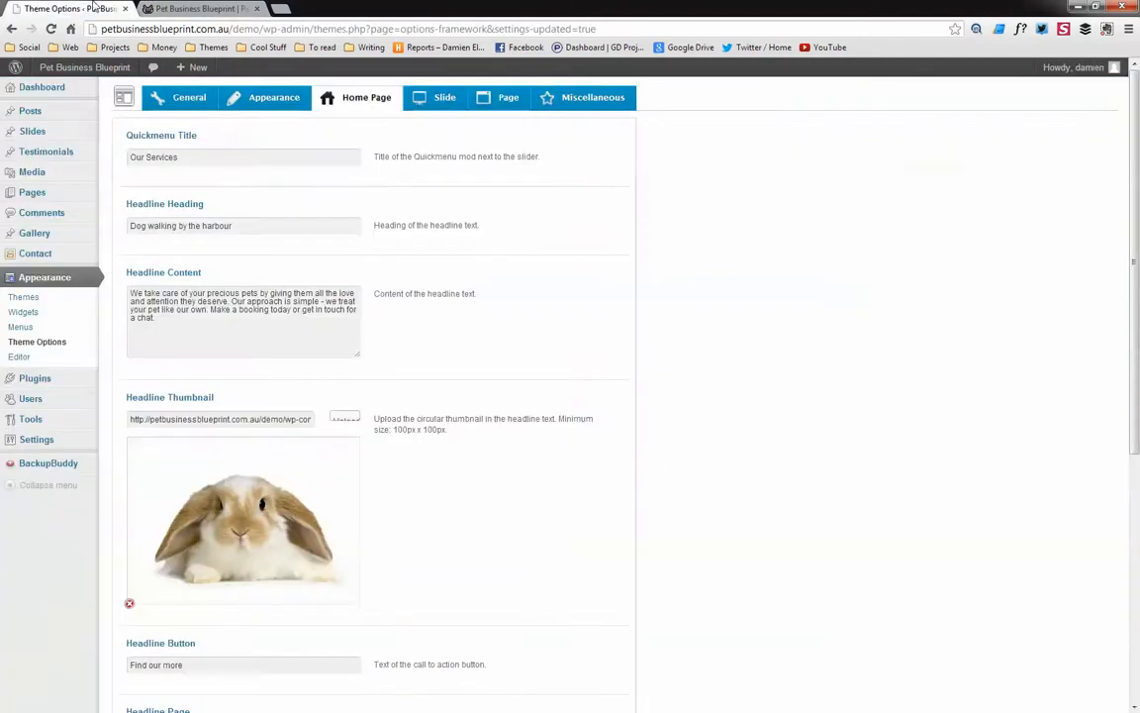
# - Upload pet-logo-forums.png from the petbusinesslogo folder as a new image for the Headline Thumbnail
pyautogui.scroll(-2, 429, 413)
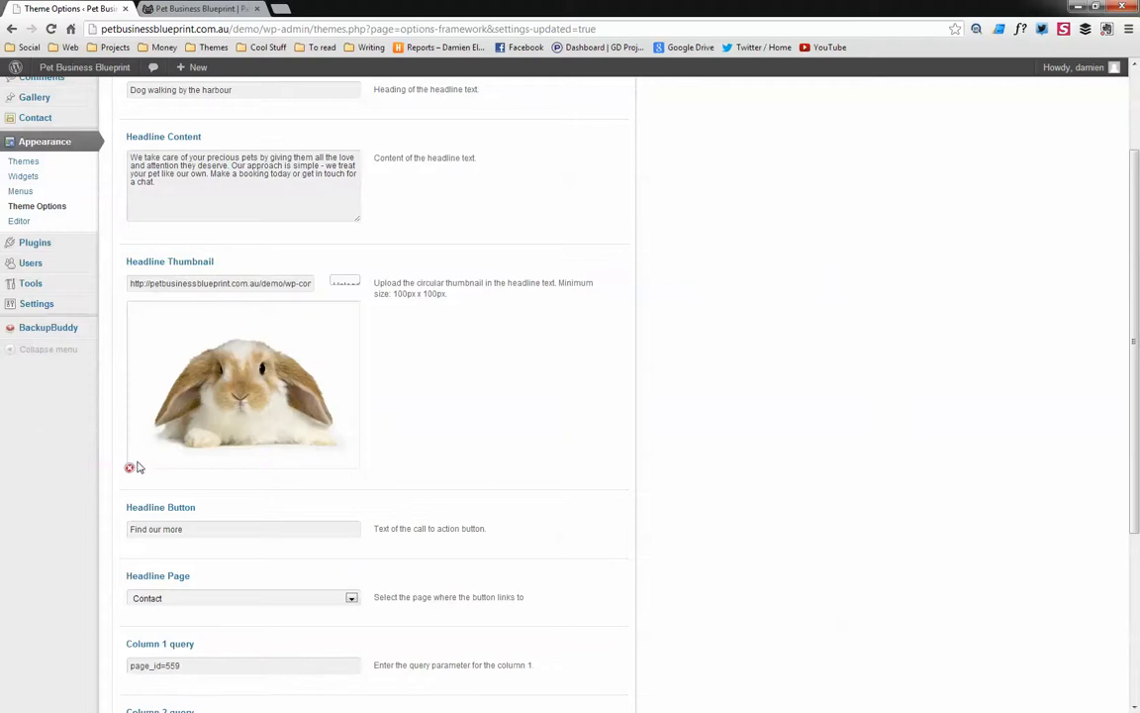
pyautogui.click(345, 283)
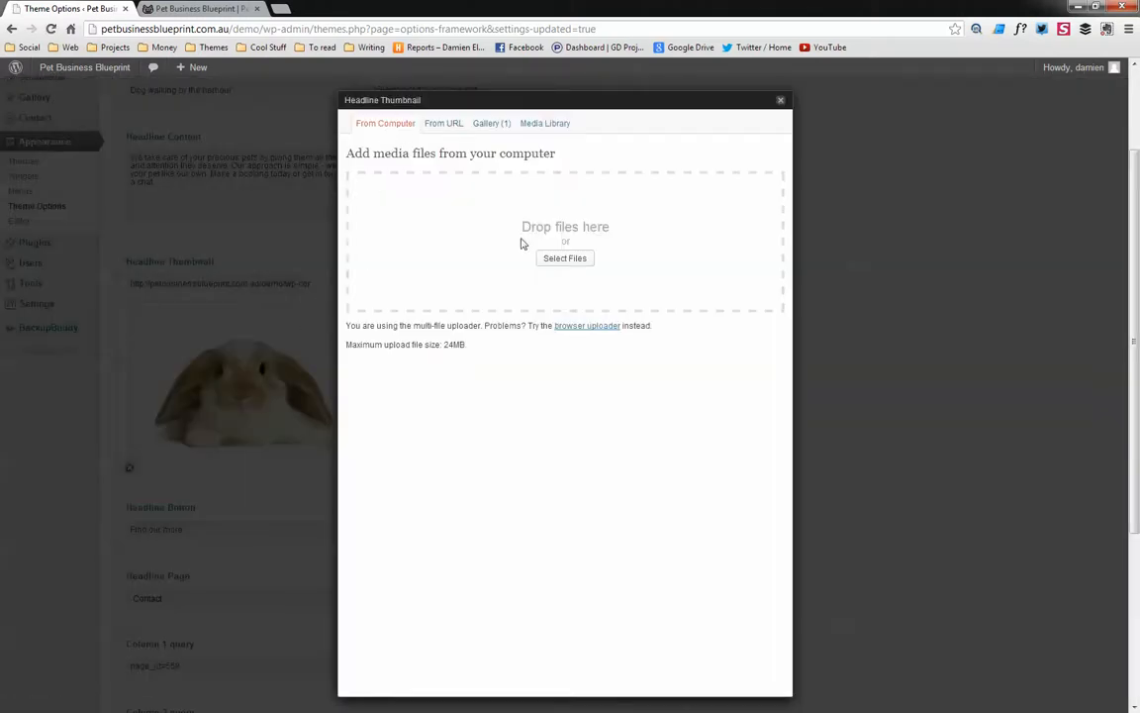
pyautogui.click(577, 260)
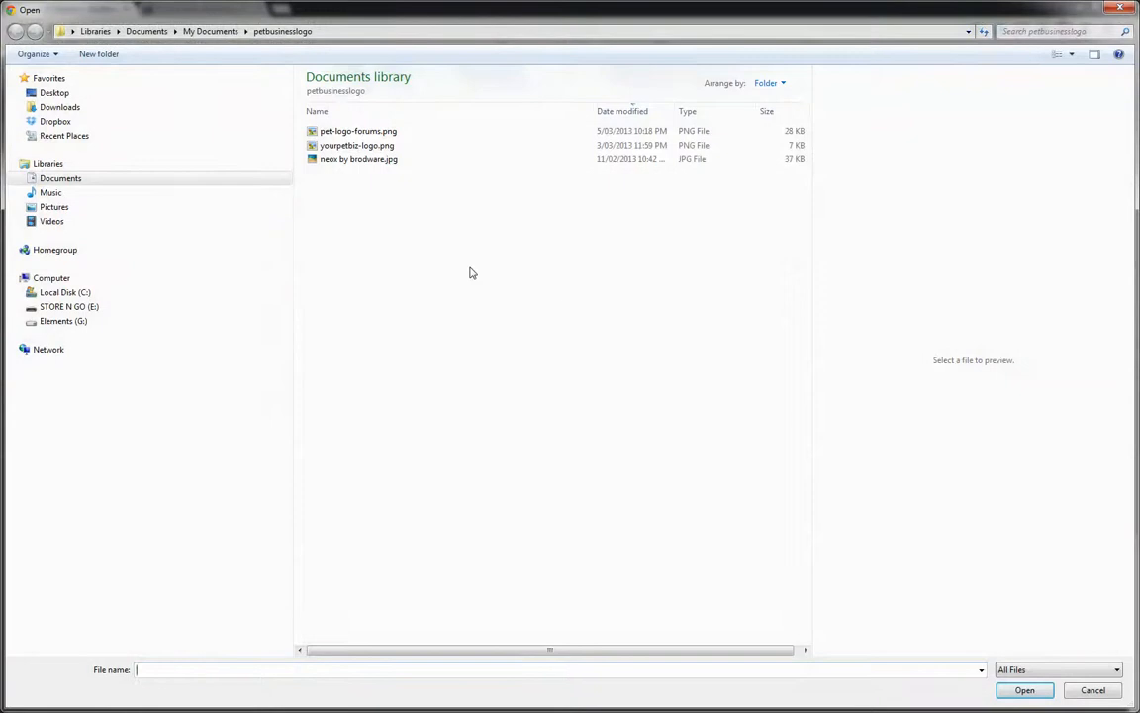
pyautogui.click(358, 135)
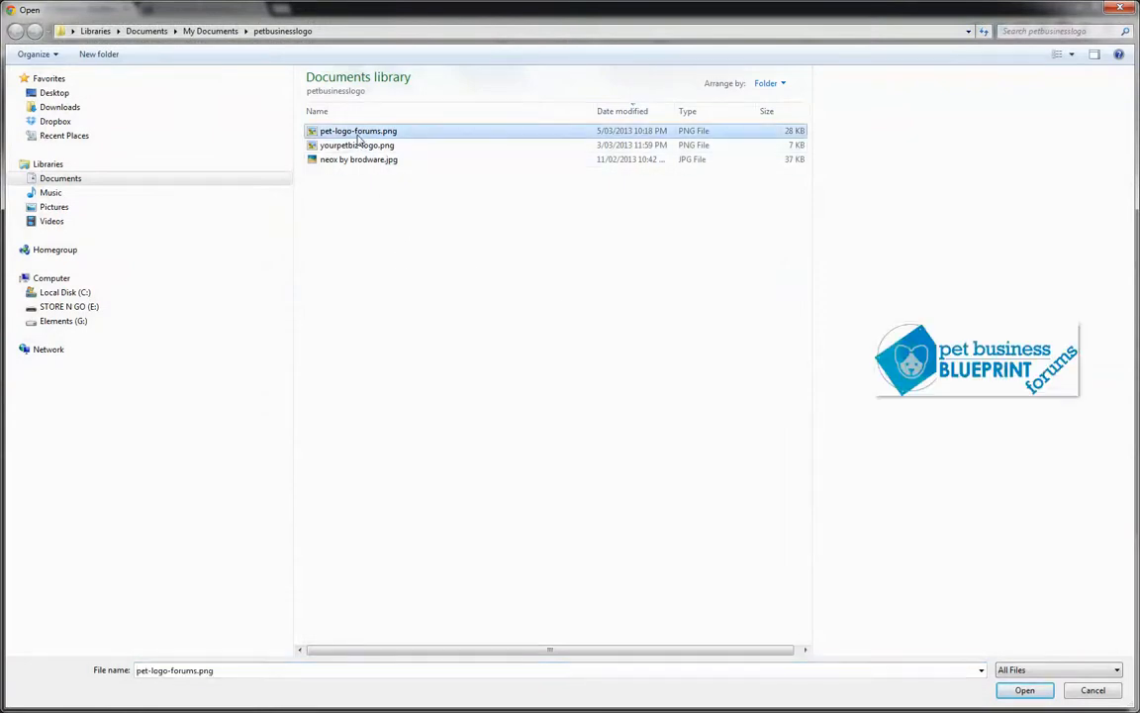
pyautogui.click(358, 145)
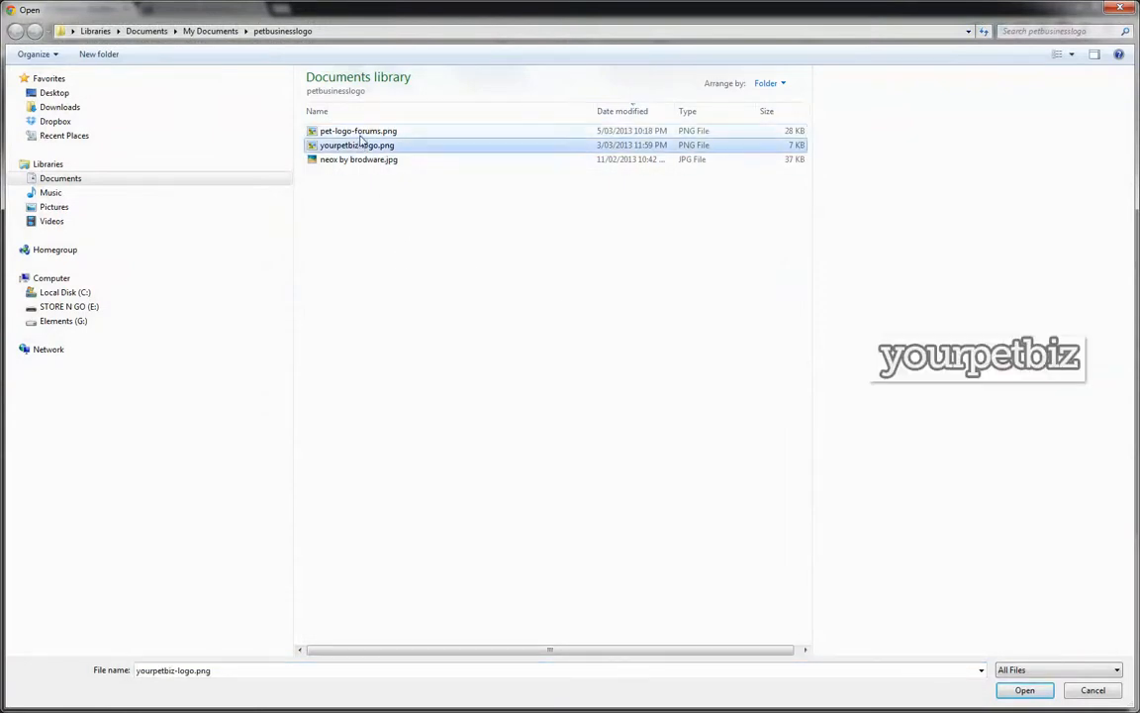
pyautogui.click(359, 134)
pyautogui.click(1022, 690)
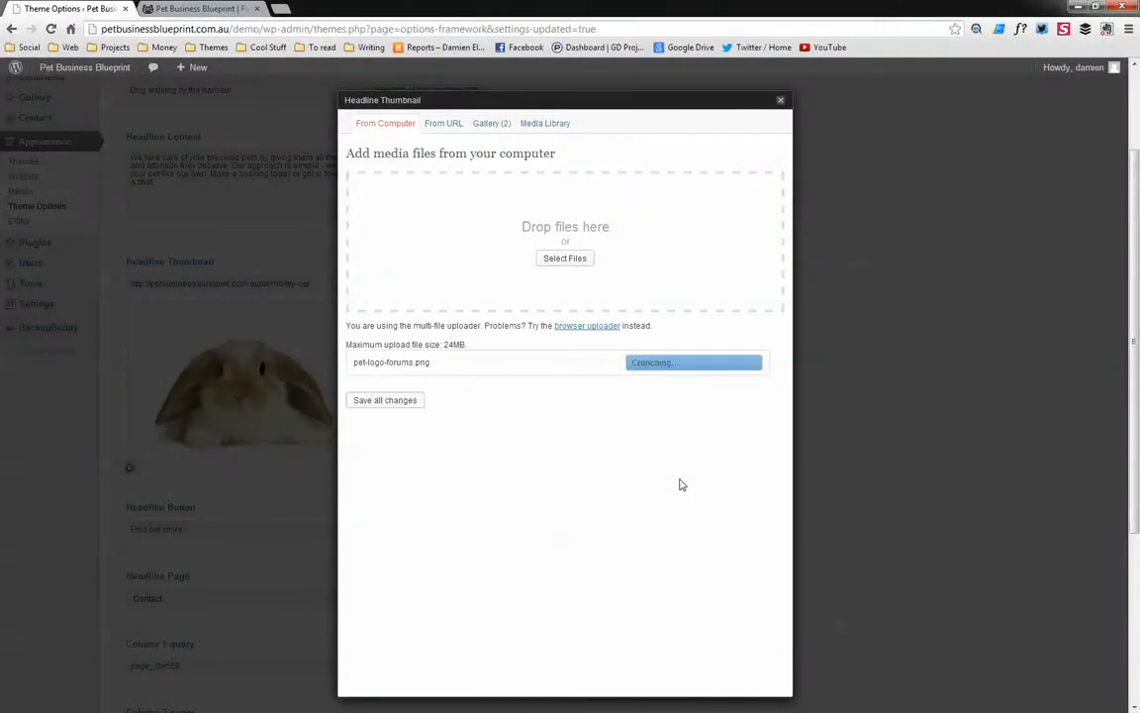
# - Use the uploaded pet-logo-forums image at full size as the Headline Thumbnail and save the options
pyautogui.scroll(-3, 634, 544)
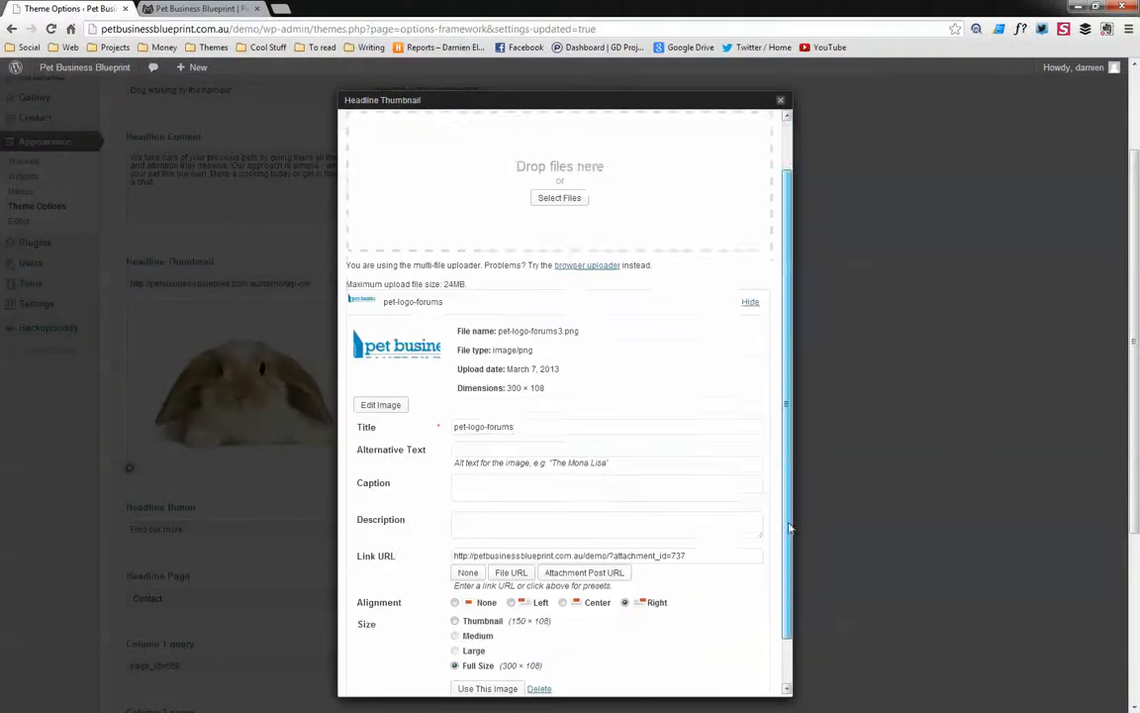
pyautogui.click(506, 638)
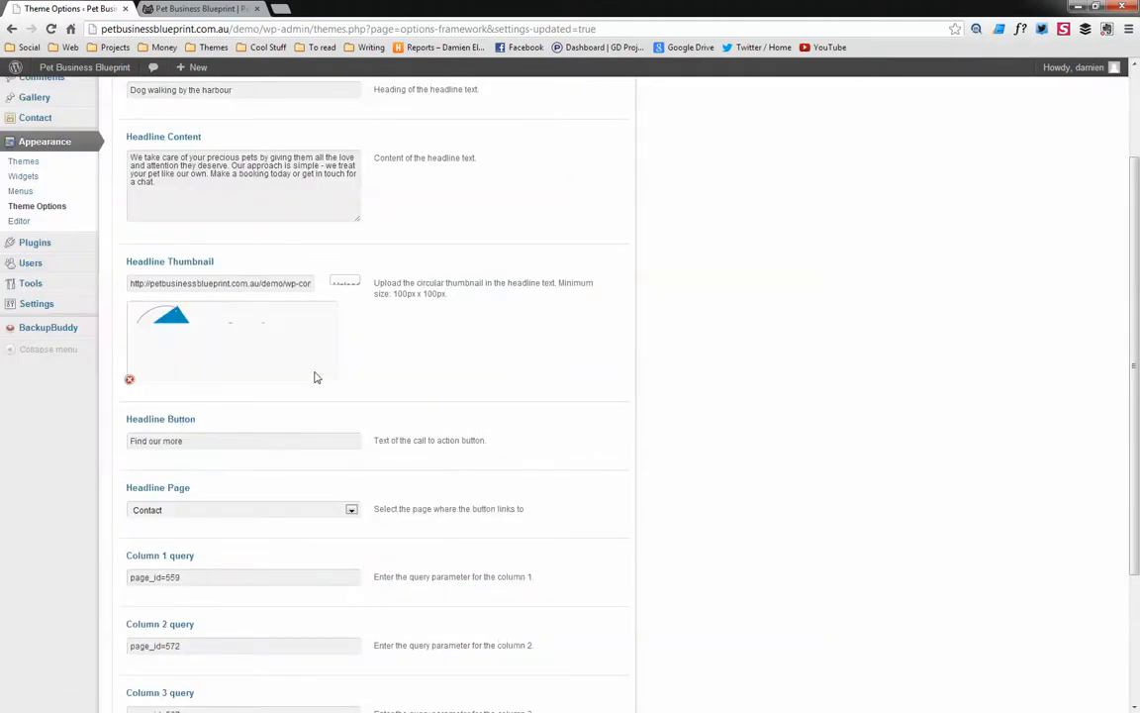
pyautogui.scroll(-3, 495, 515)
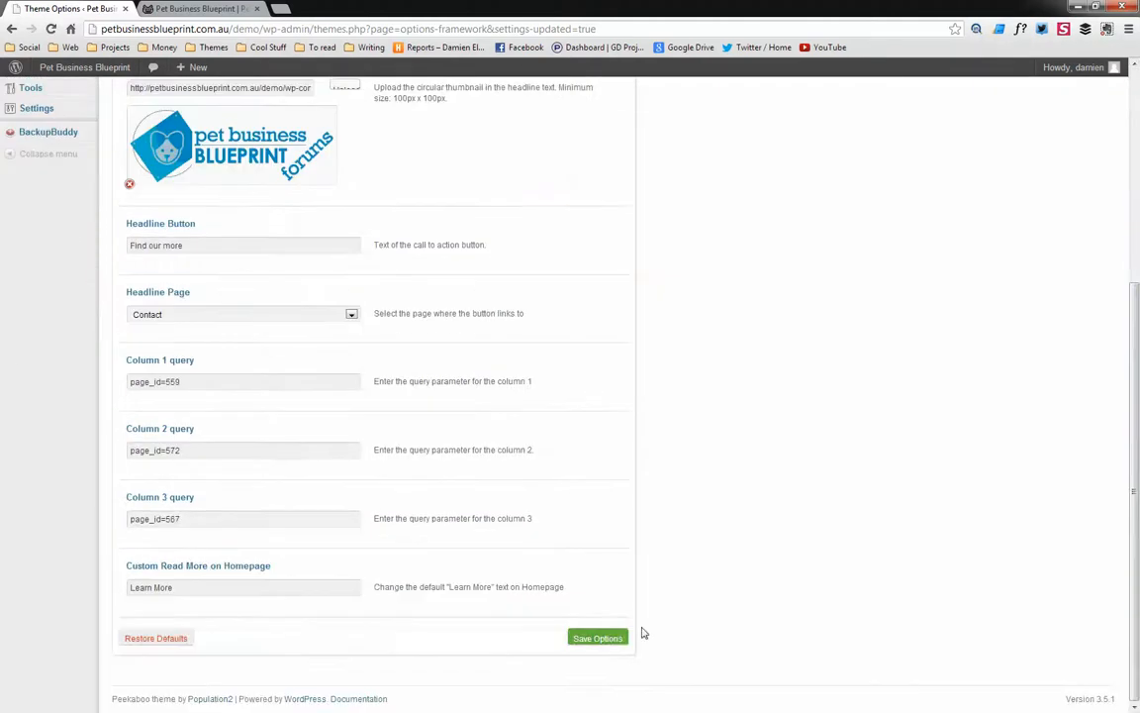
pyautogui.click(599, 639)
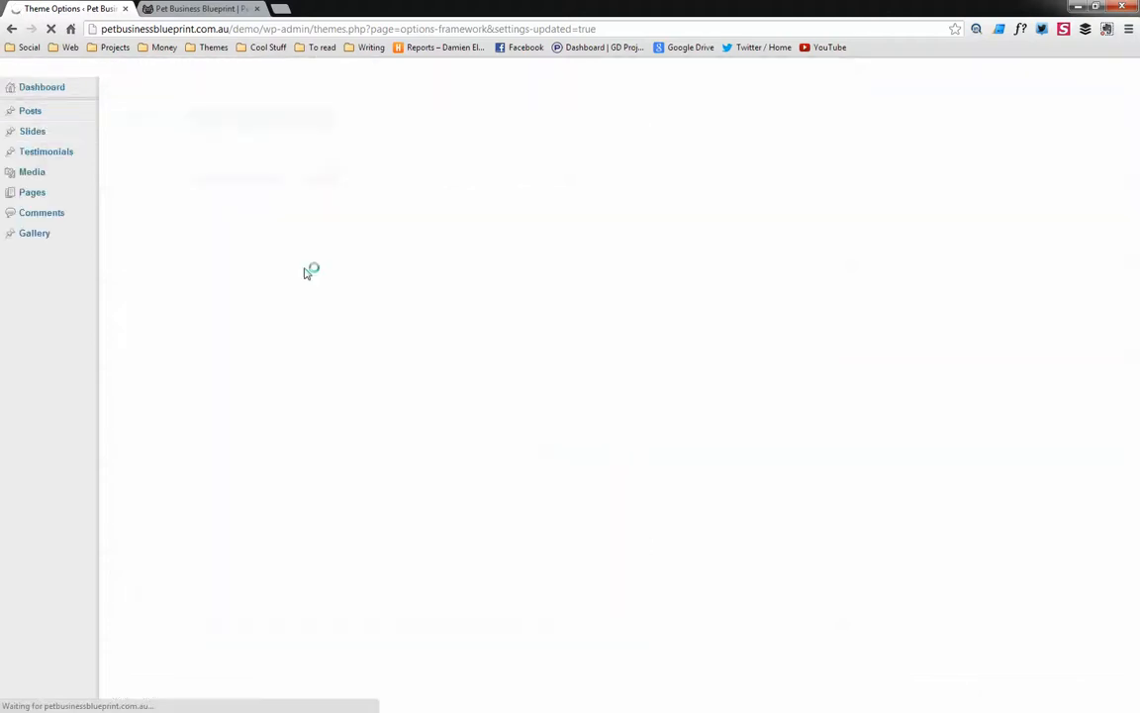
# - Reload the live home page to check the logo thumbnail and the three columns beneath the headline, and return to the theme options
pyautogui.click(228, 9)
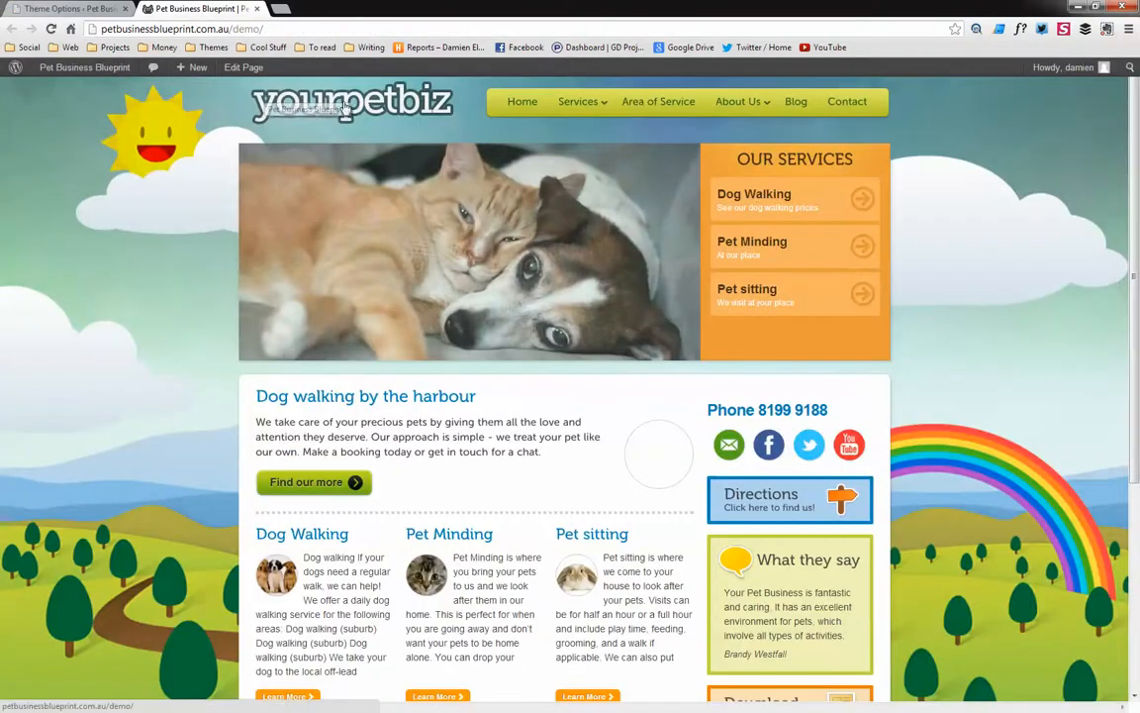
pyautogui.press('F5')
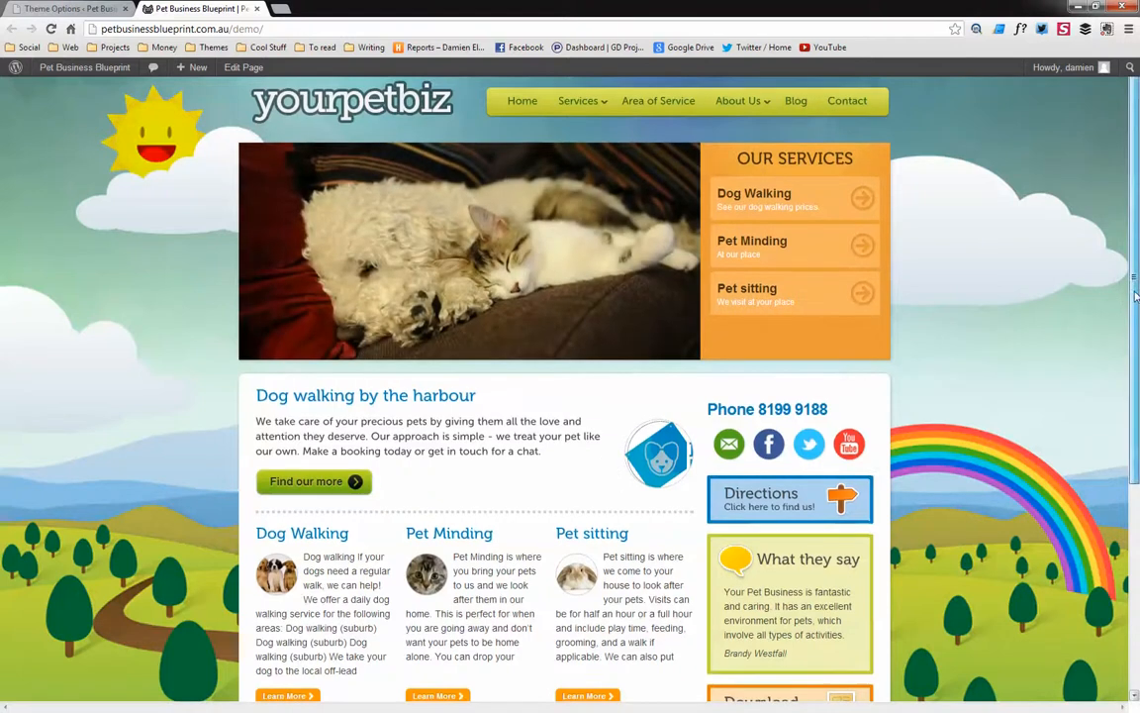
pyautogui.scroll(-3, 551, 342)
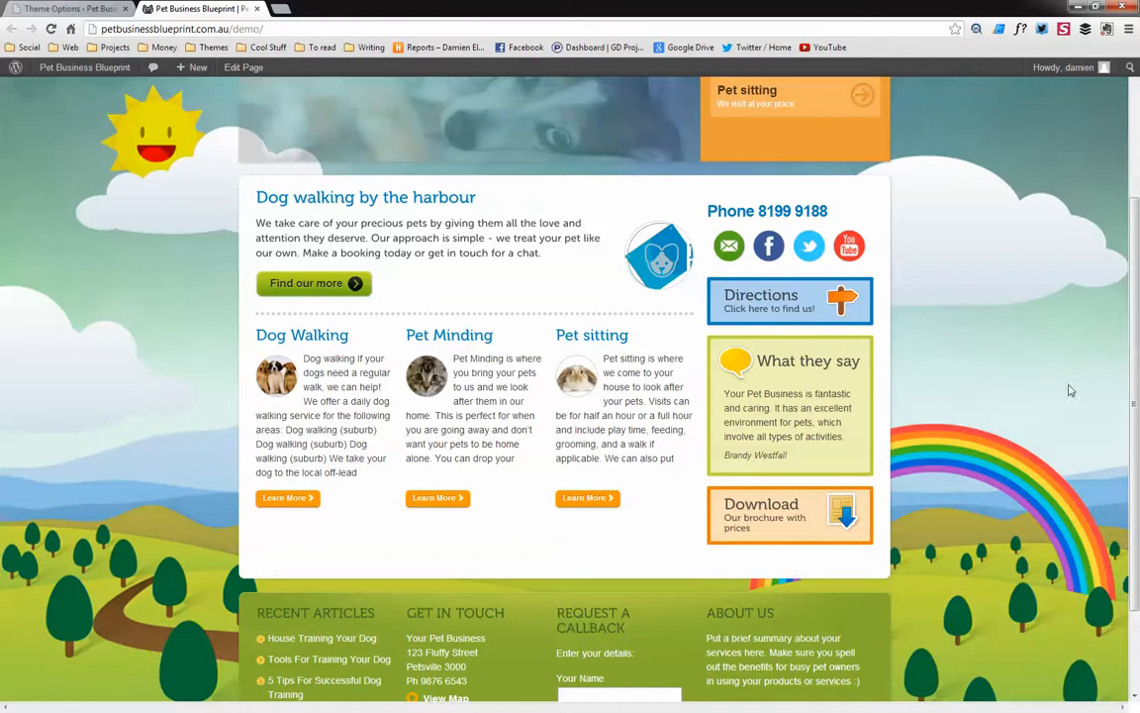
pyautogui.moveTo(1135, 444); pyautogui.dragTo(1138, 414)
pyautogui.click(64, 7)
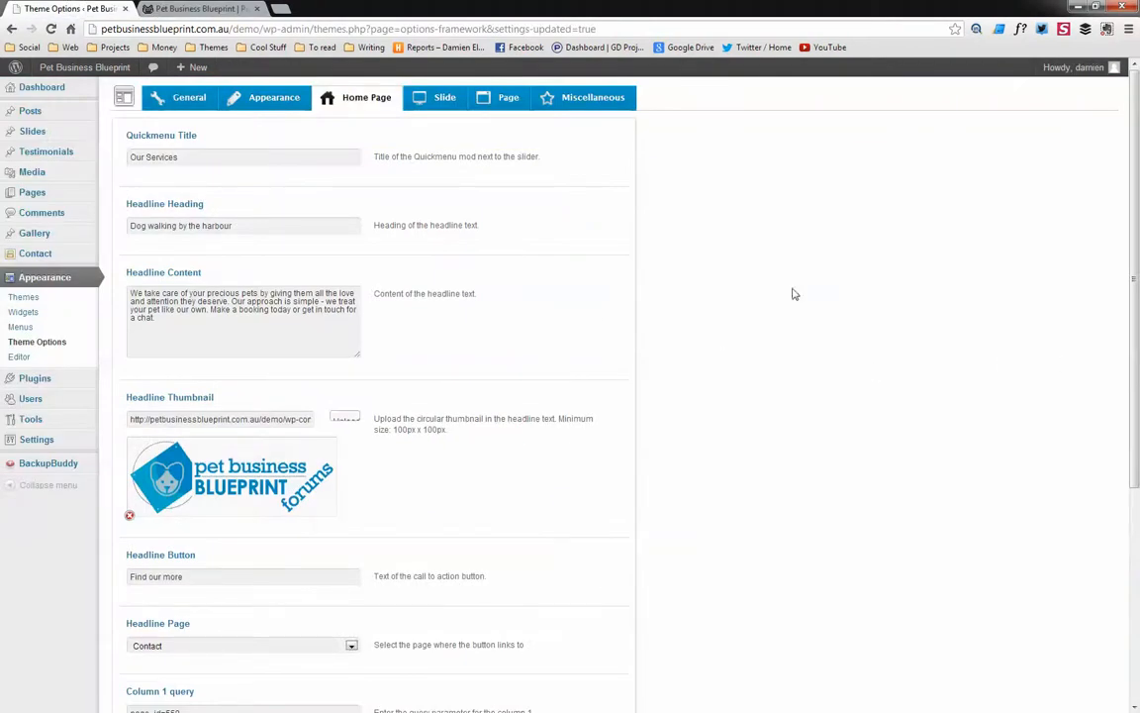
# - Review the live home page's three columns and look up the IDs of the Dog Grooming, Puppy School and Testimonials pages in the pages list
pyautogui.click(41, 195)
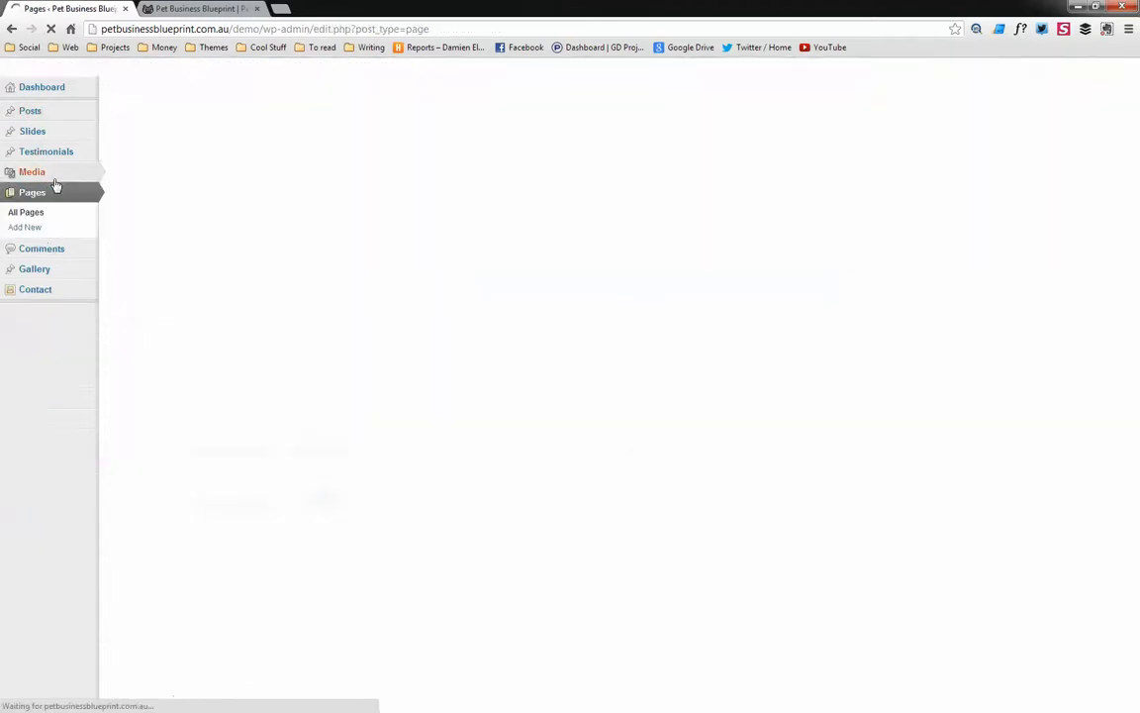
pyautogui.click(183, 8)
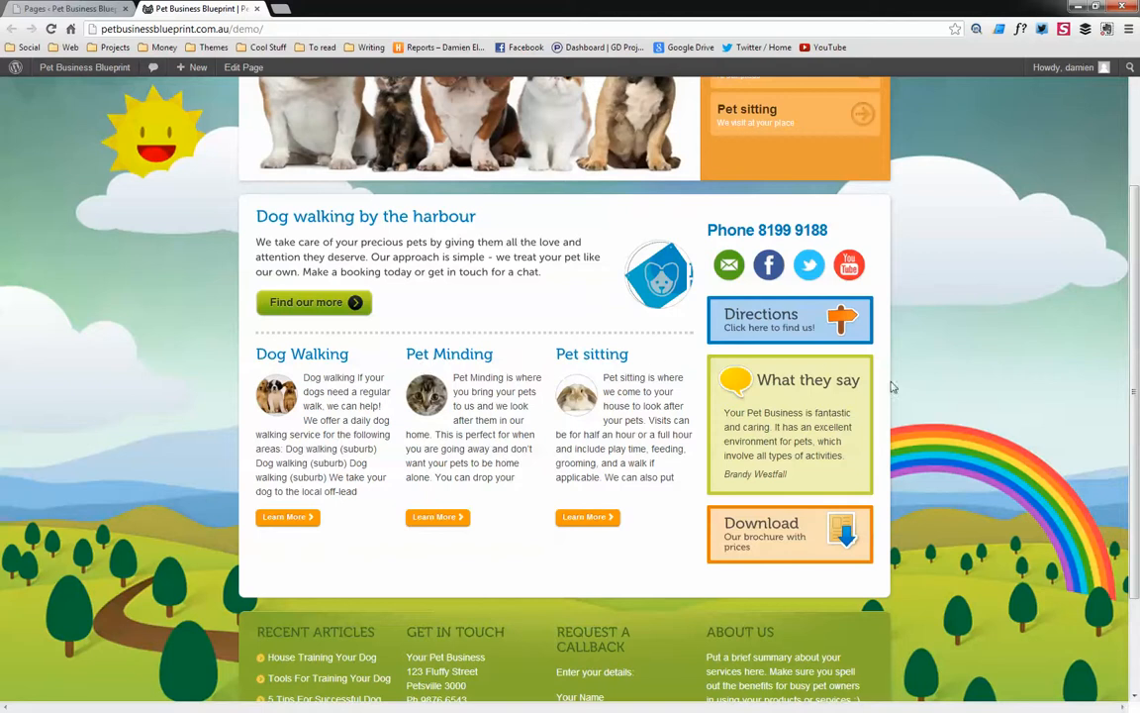
pyautogui.scroll(3, 891, 387)
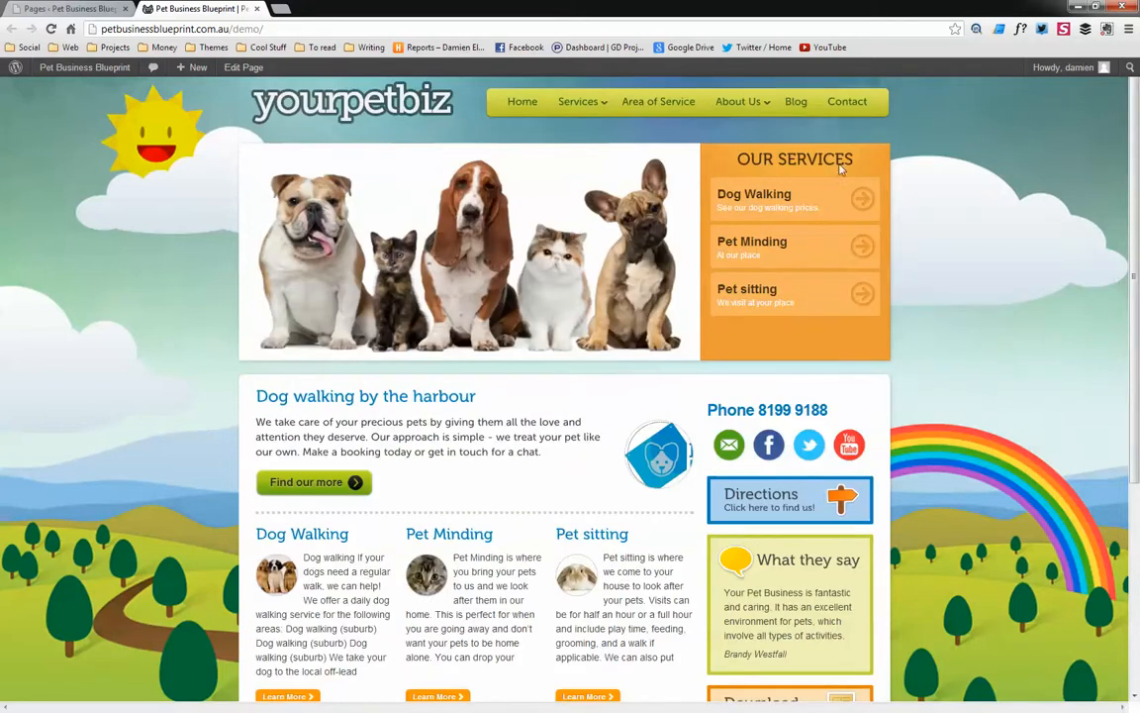
pyautogui.scroll(-2, 995, 395)
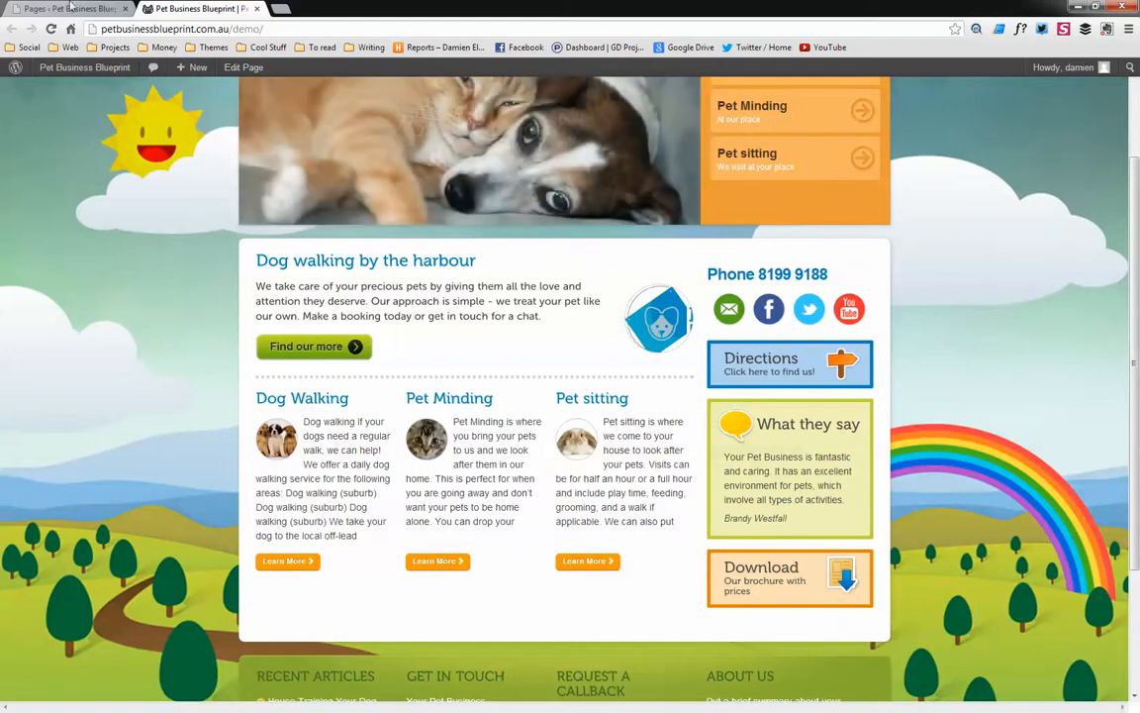
pyautogui.click(65, 8)
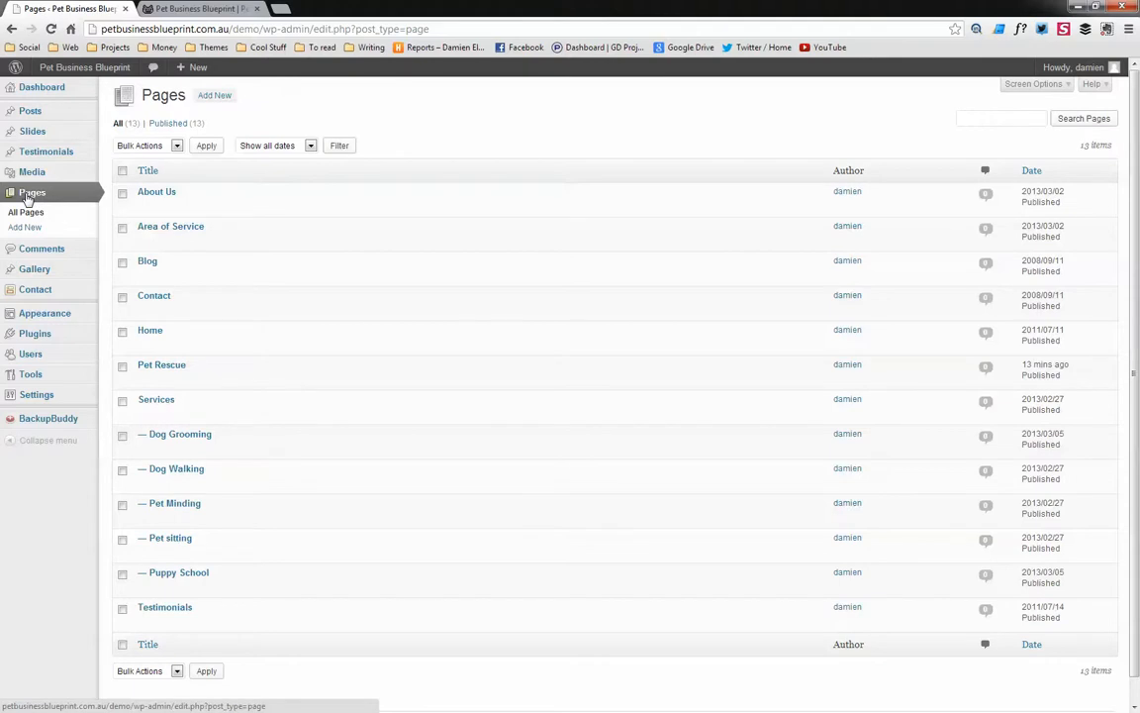
pyautogui.scroll(-1, 38, 257)
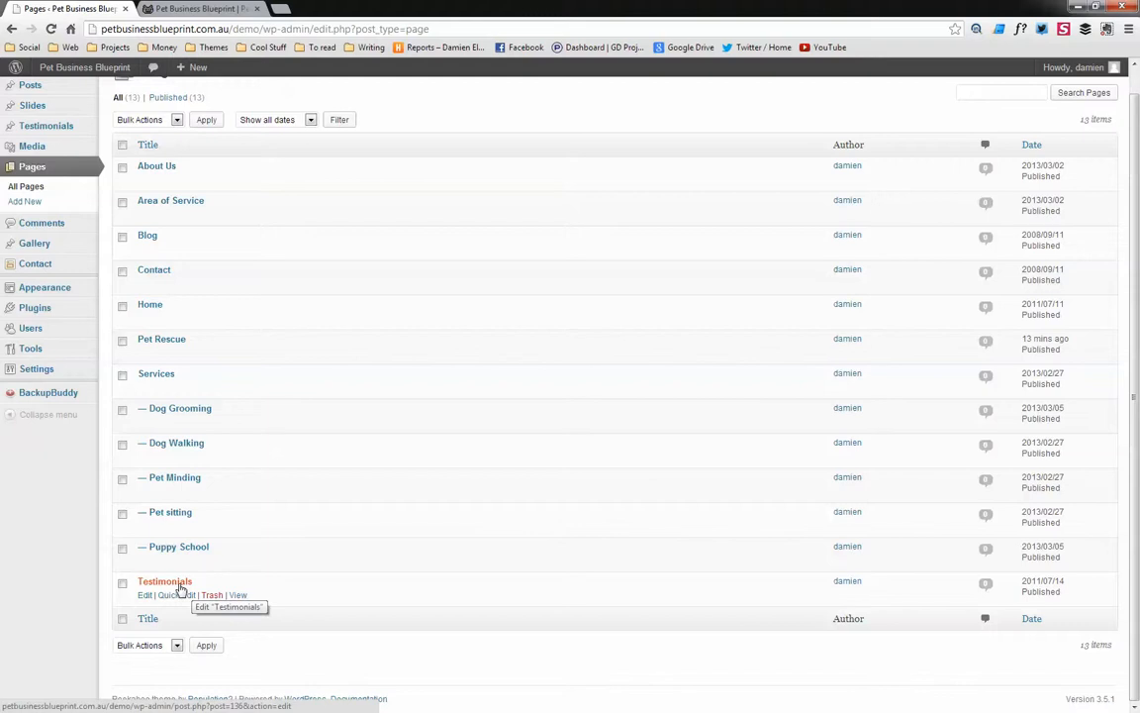
# - In the Home Page theme options, set the three column queries to the Dog Grooming (709), Puppy School and Testimonials (136) page IDs
pyautogui.moveTo(59, 289)
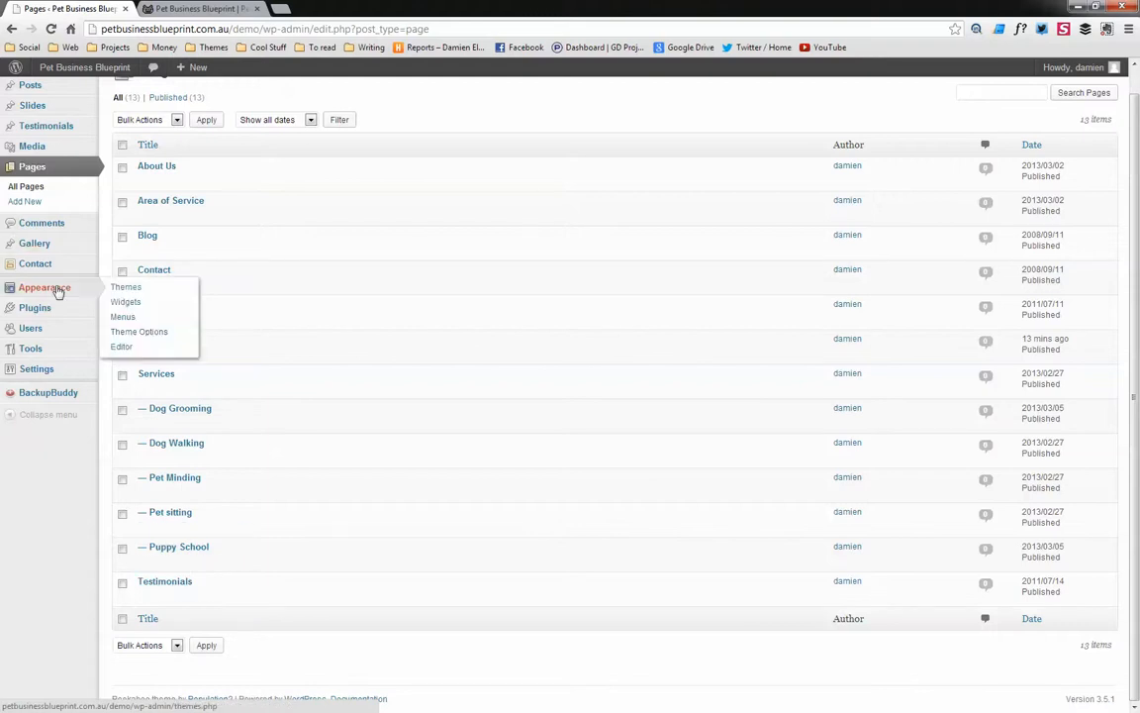
pyautogui.click(155, 333)
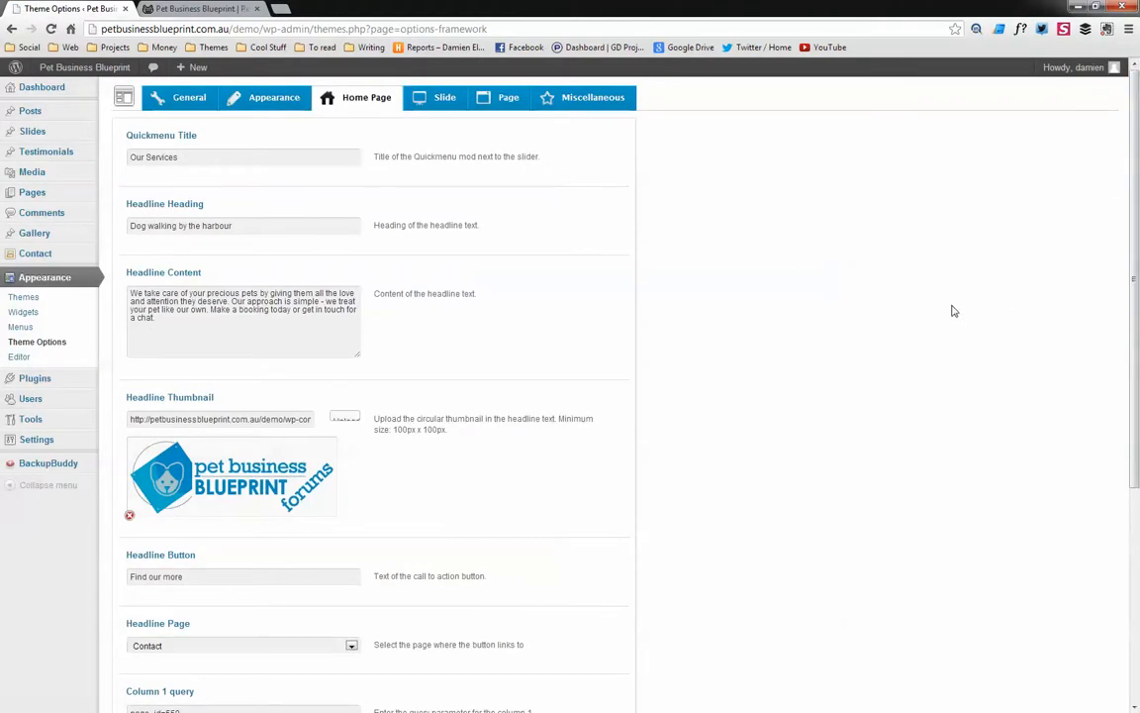
pyautogui.moveTo(1135, 289); pyautogui.dragTo(1135, 515)
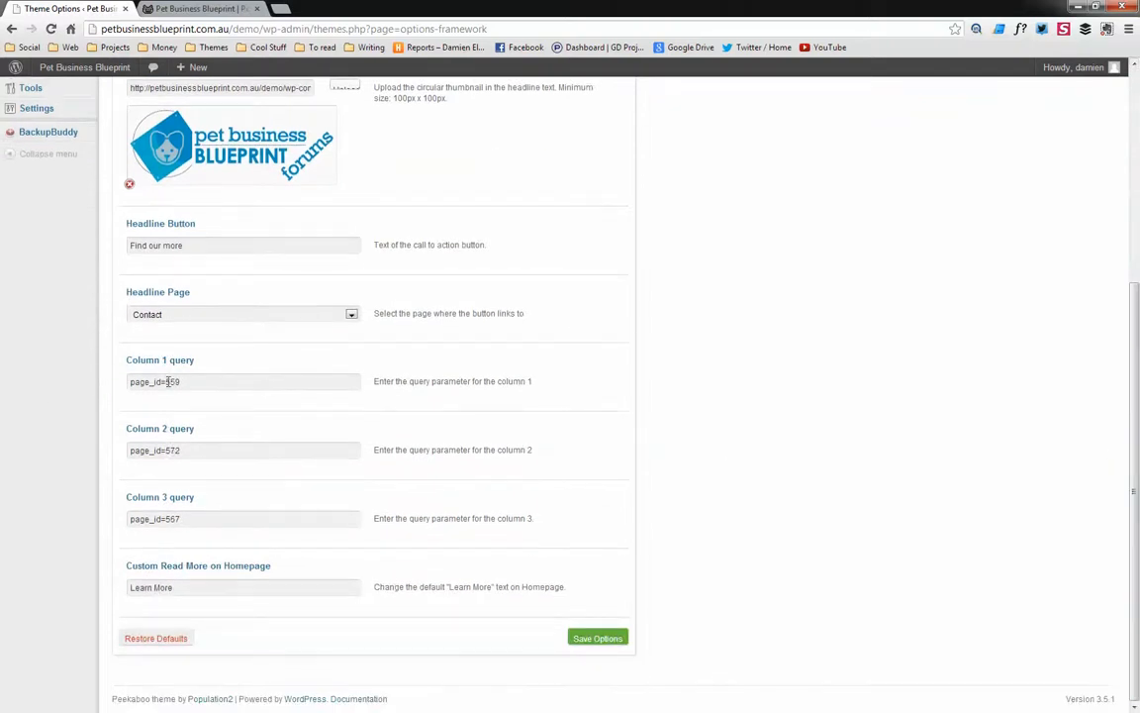
pyautogui.moveTo(167, 381); pyautogui.dragTo(194, 381)
pyautogui.moveTo(179, 454); pyautogui.dragTo(210, 457)
pyautogui.moveTo(166, 516); pyautogui.dragTo(211, 518)
pyautogui.write('13')
# - Set the Custom Read More on Homepage text to "Read More" and save the options
pyautogui.doubleClick(151, 589)
pyautogui.write('Rwe')
pyautogui.click(603, 639)
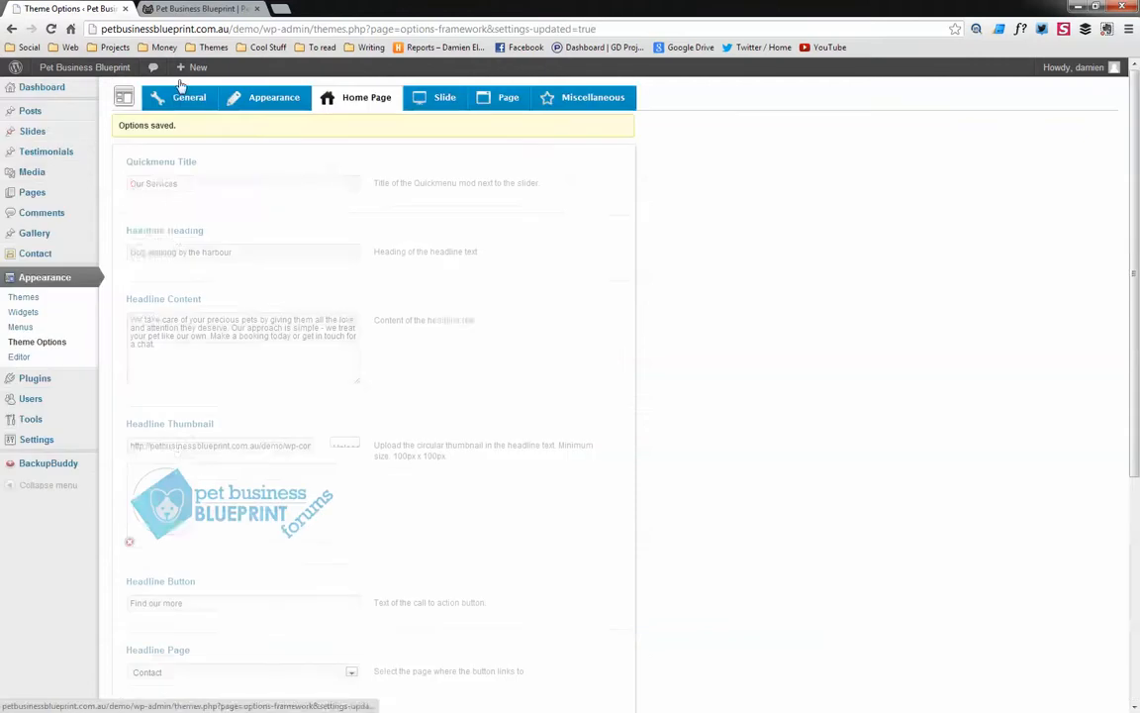
# - Reload the live home page, check the three columns' content and button text, and return to the theme options
pyautogui.click(192, 9)
pyautogui.click(51, 29)
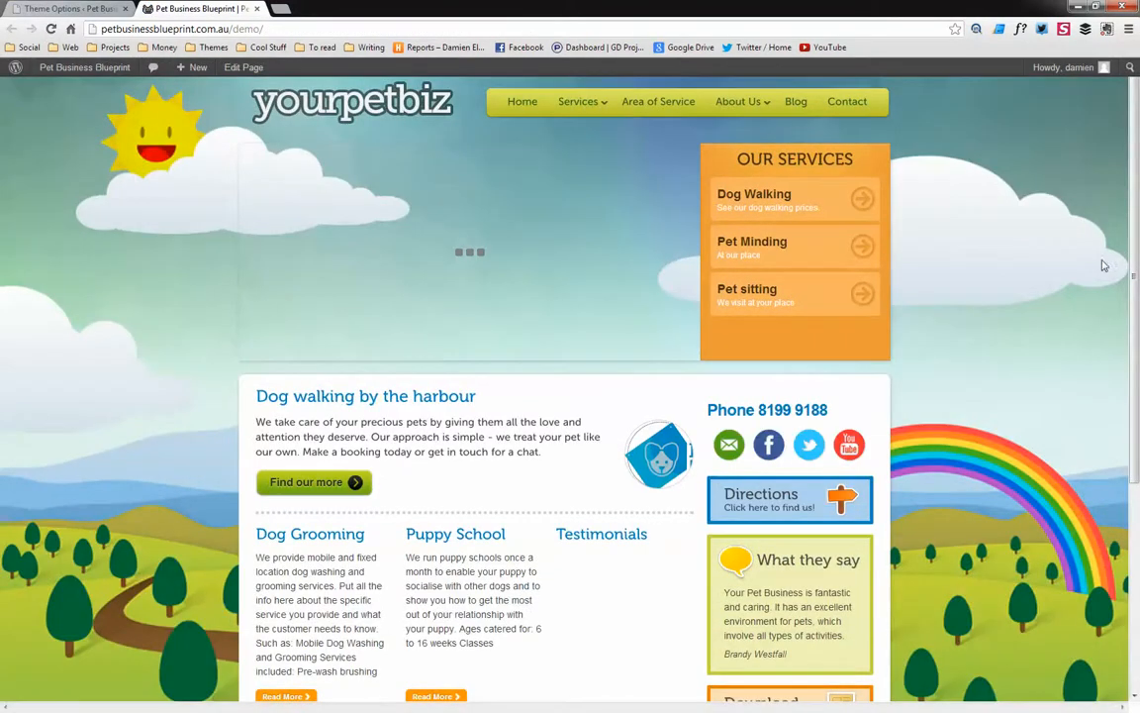
pyautogui.scroll(-2, 627, 376)
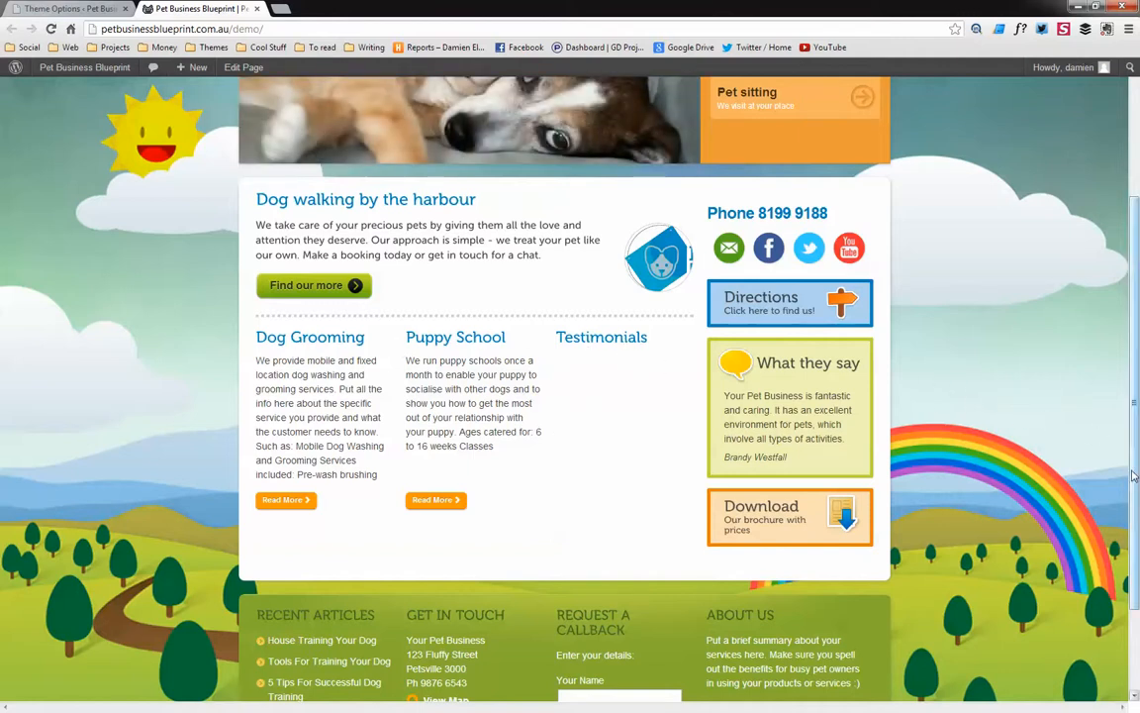
pyautogui.moveTo(1134, 455); pyautogui.dragTo(1132, 332)
pyautogui.click(94, 8)
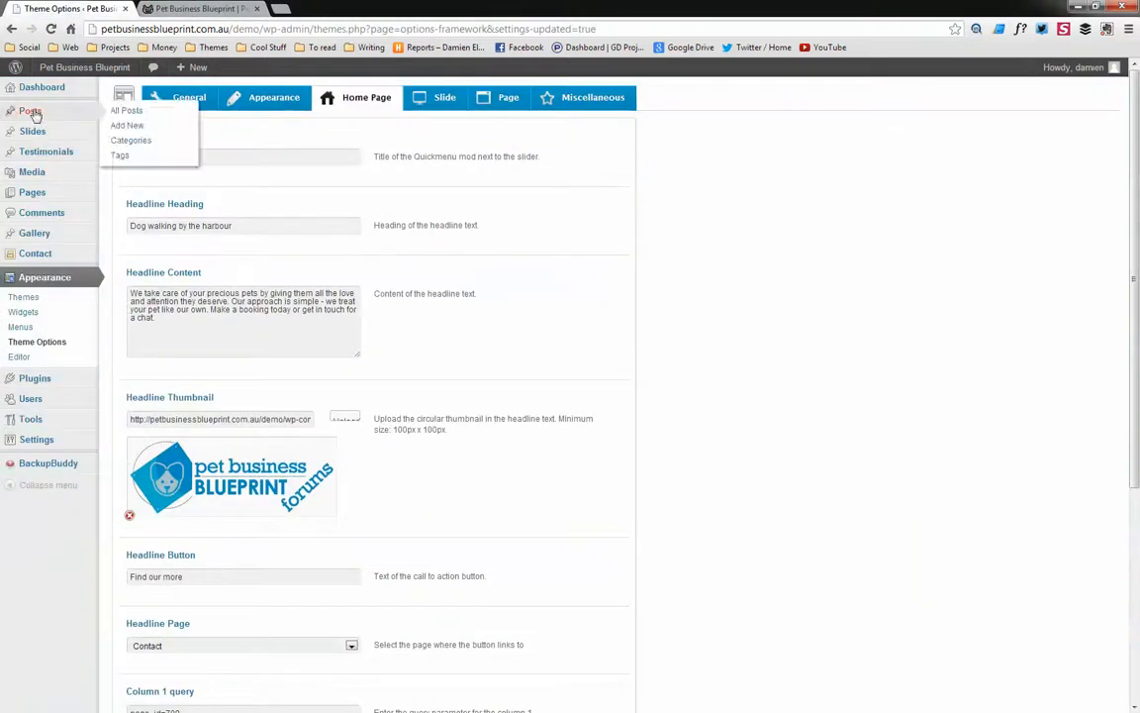
pyautogui.click(198, 8)
pyautogui.scroll(-2, 550, 377)
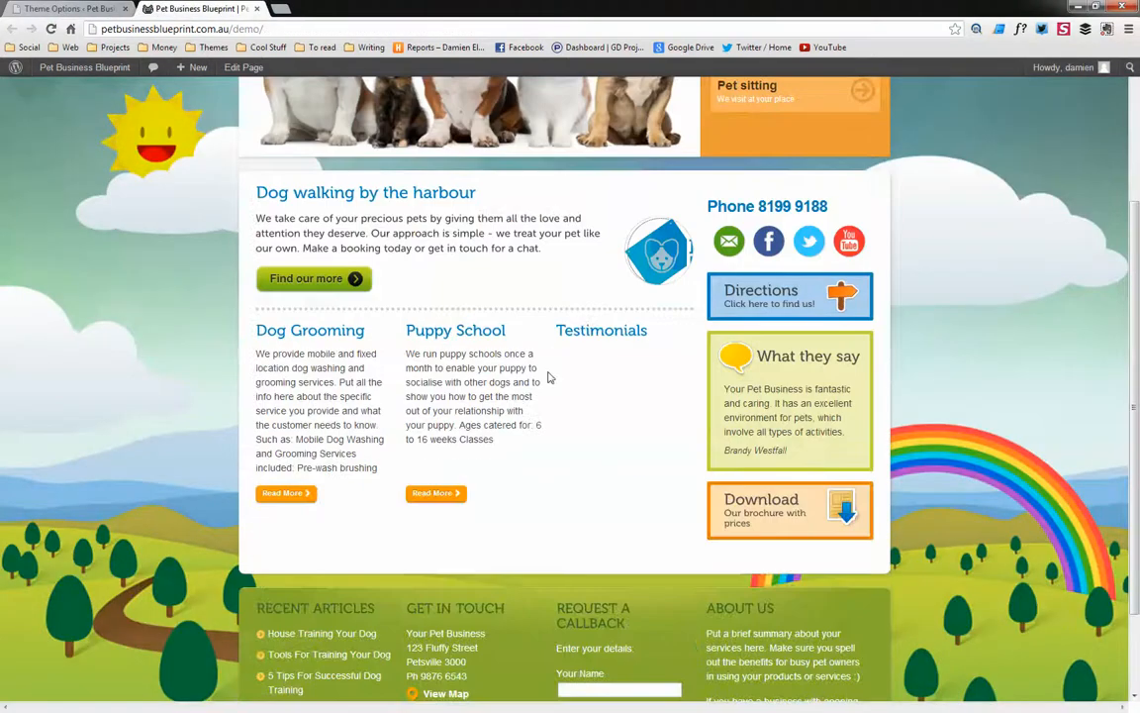
pyautogui.click(79, 8)
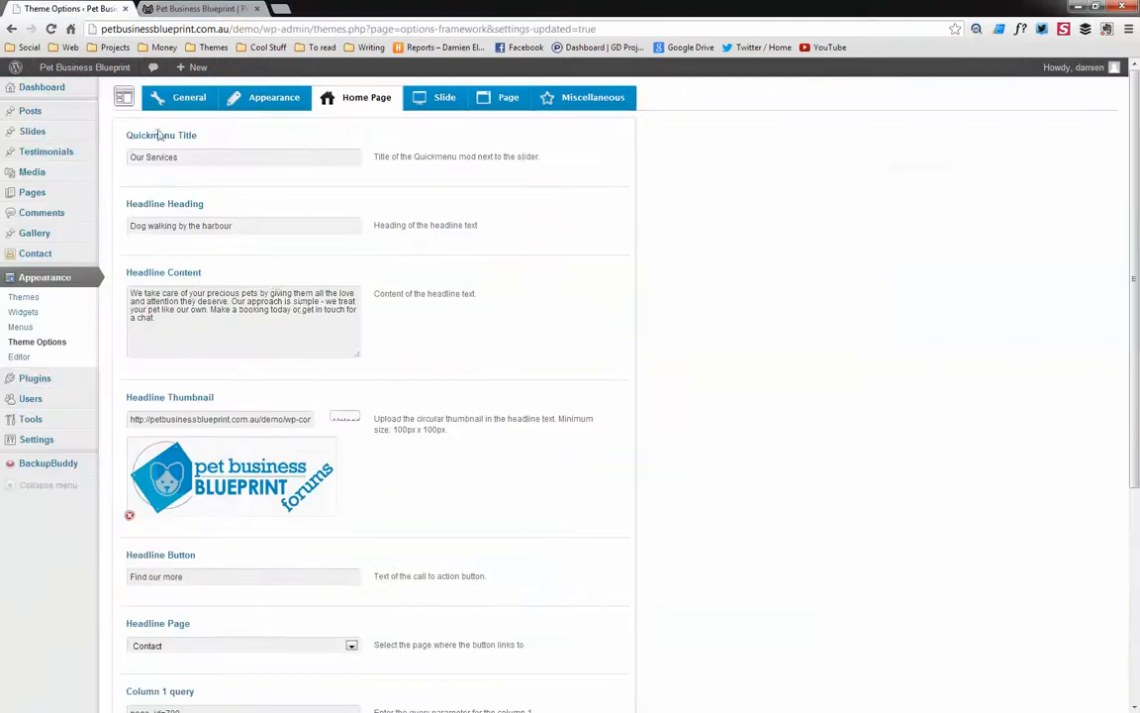
# - Check the columns on the live home page and open the Dog Grooming page for editing from the pages list
pyautogui.click(189, 193)
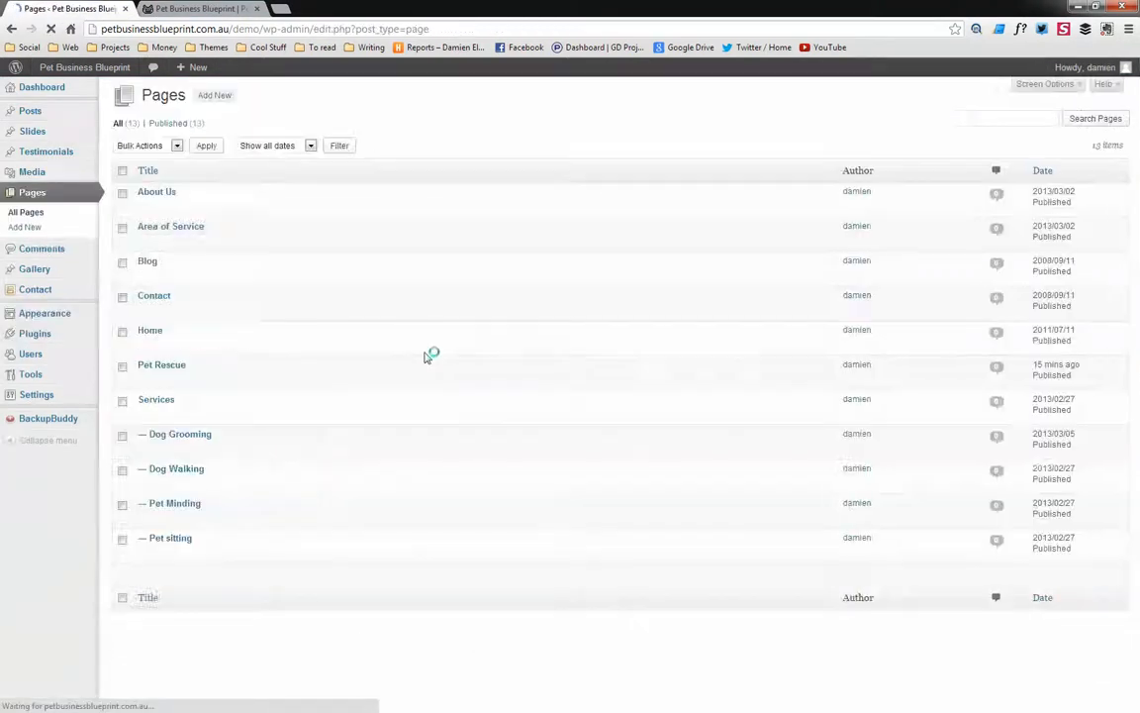
pyautogui.hotkey('ctrl', 'Tab')
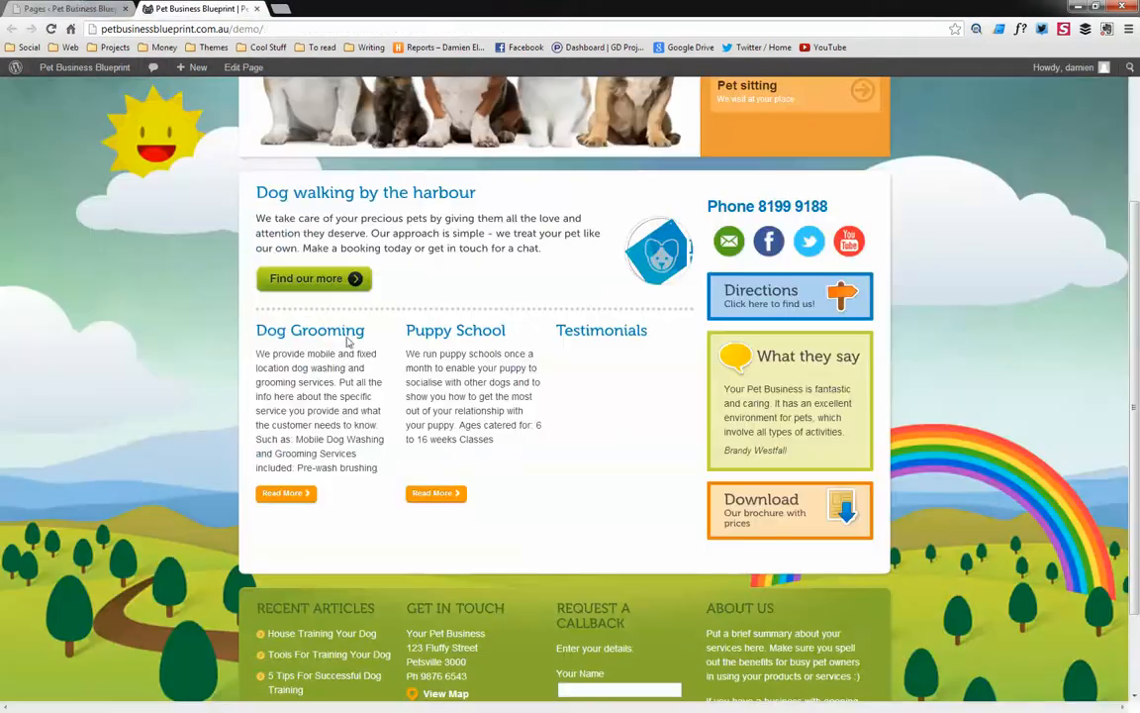
pyautogui.click(99, 6)
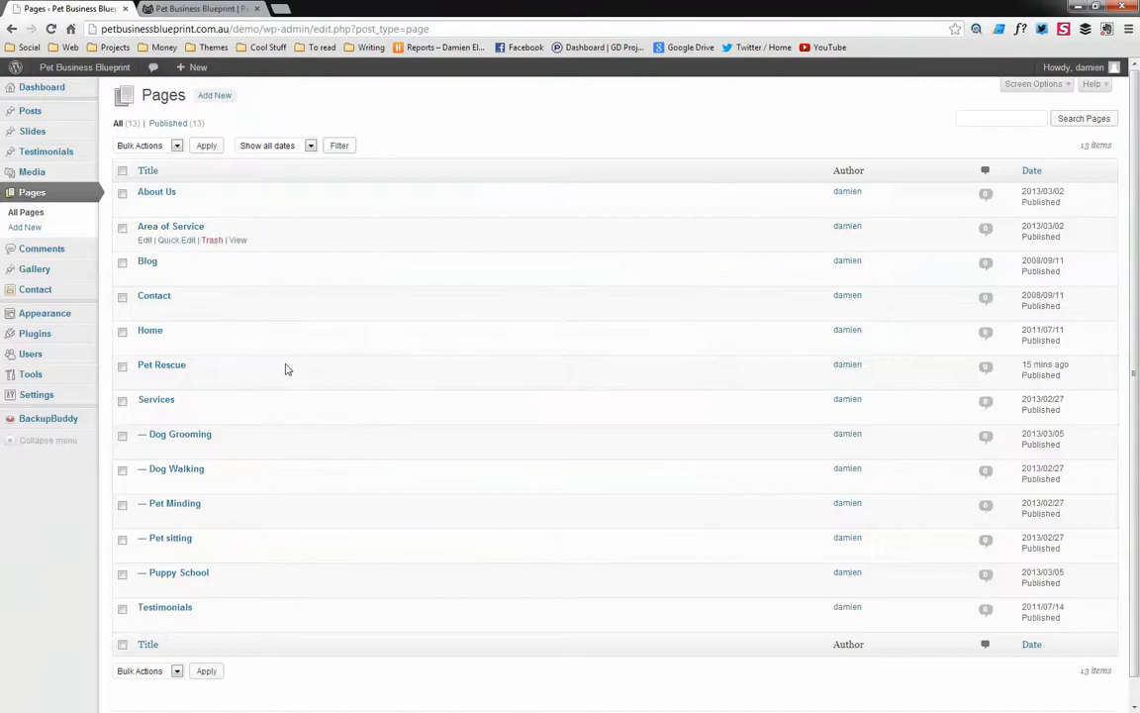
pyautogui.click(184, 436)
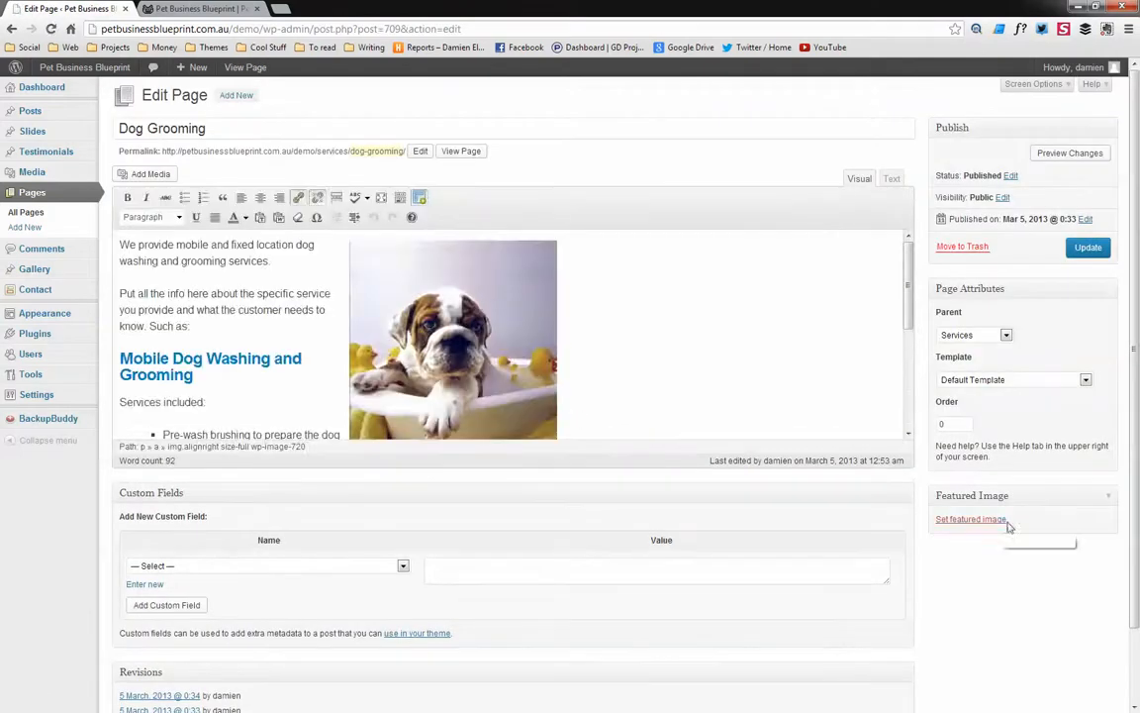
# - Set 135.jpg from the media library as the Dog Grooming page's featured image and update the page
pyautogui.scroll(-2, 1133, 495)
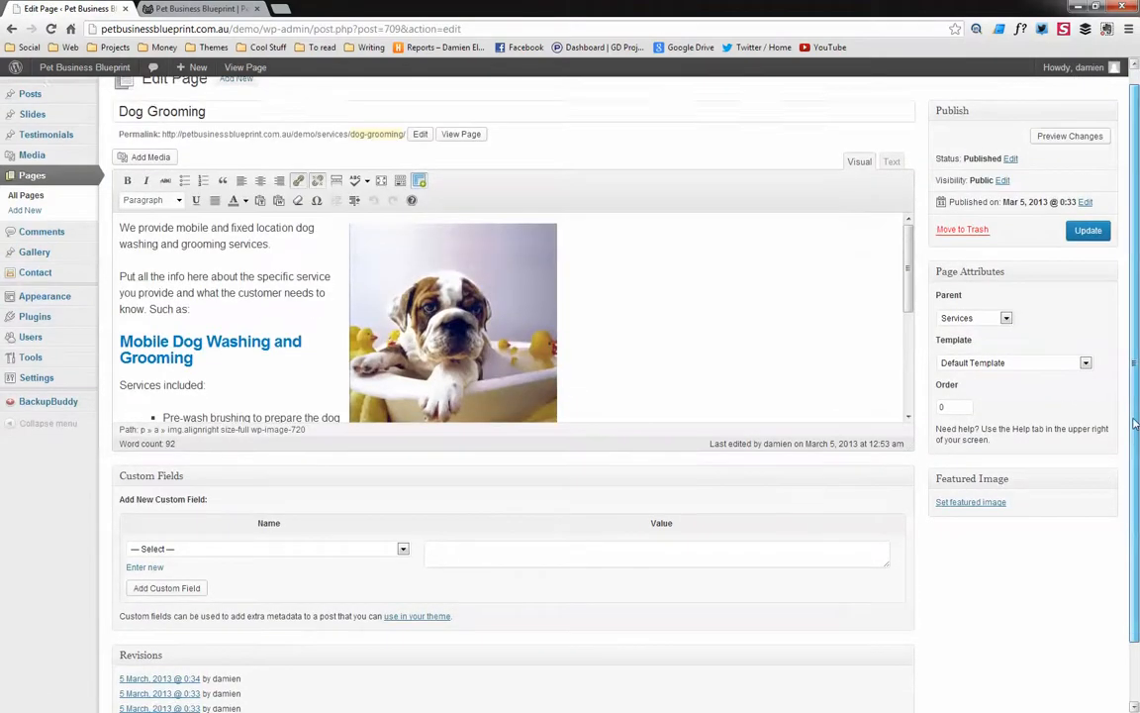
pyautogui.scroll(1, 1132, 482)
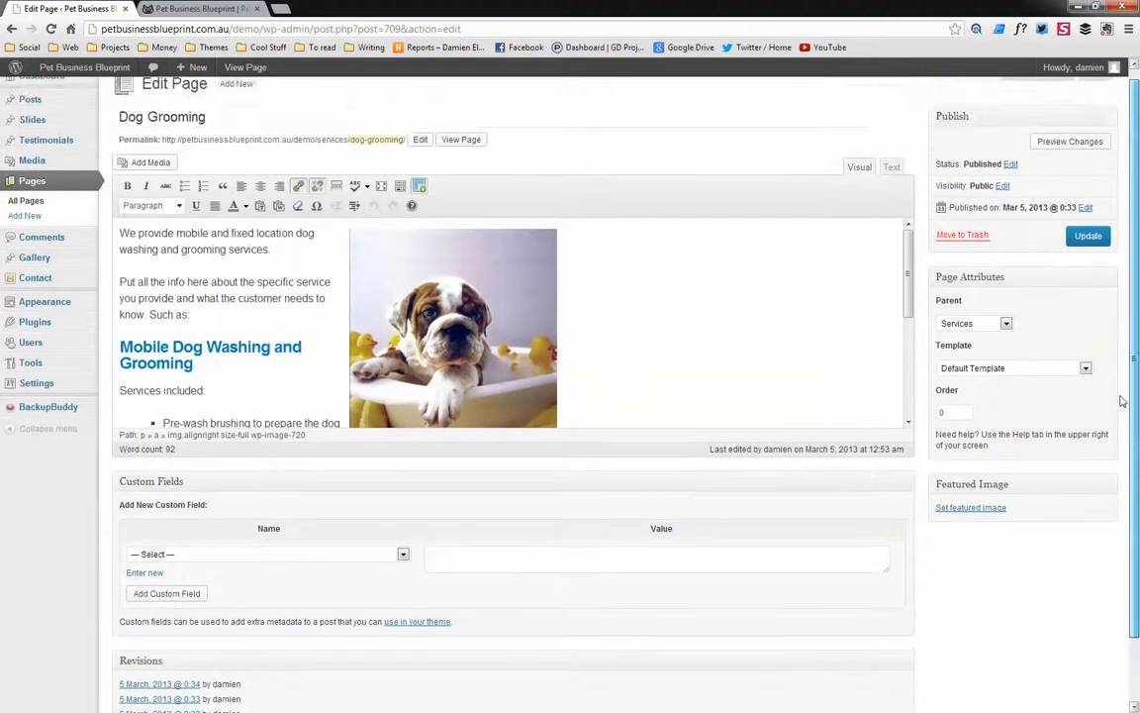
pyautogui.scroll(-1, 962, 458)
pyautogui.click(960, 459)
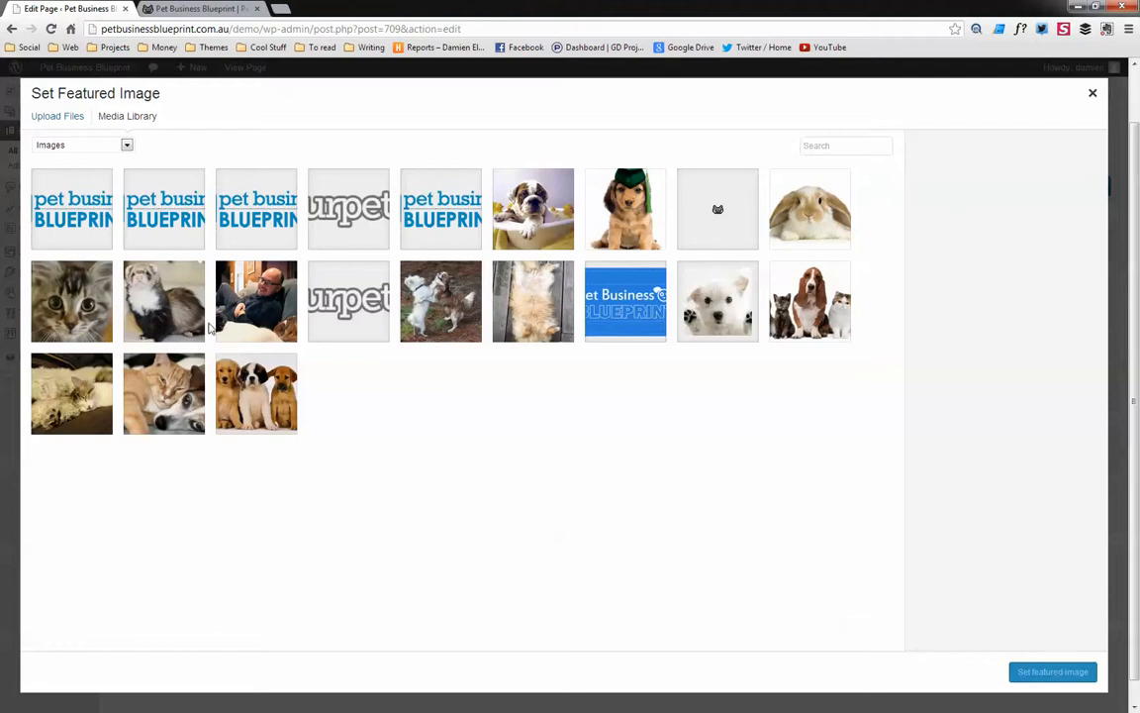
pyautogui.click(531, 302)
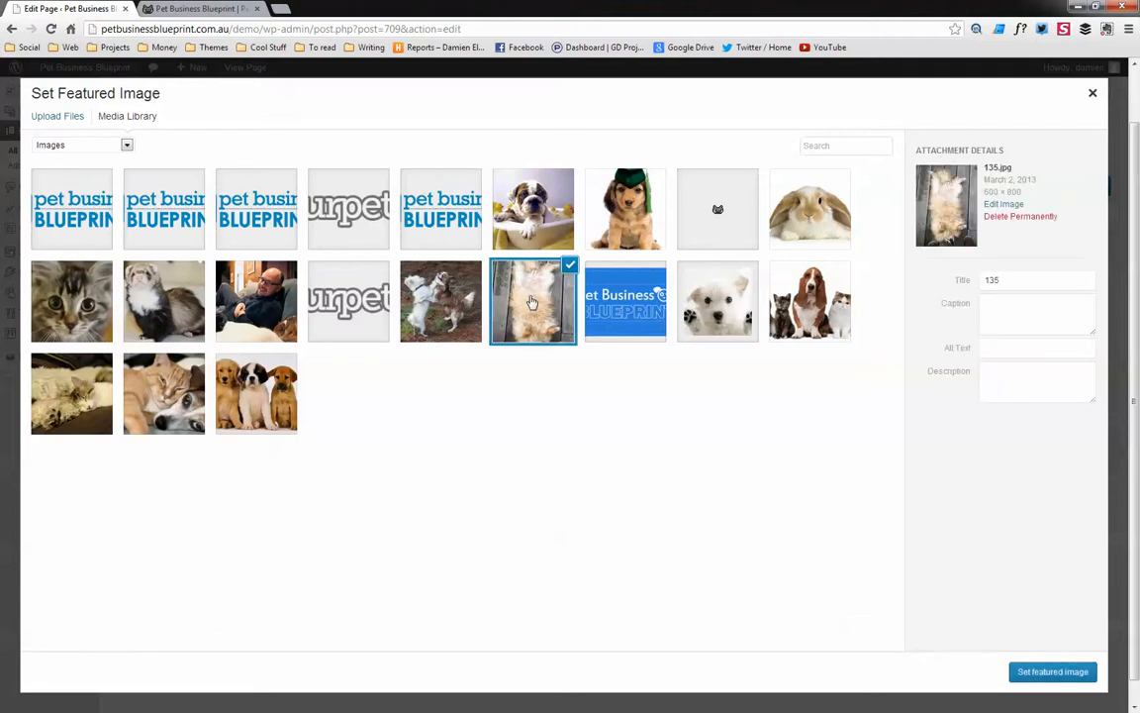
pyautogui.click(1055, 672)
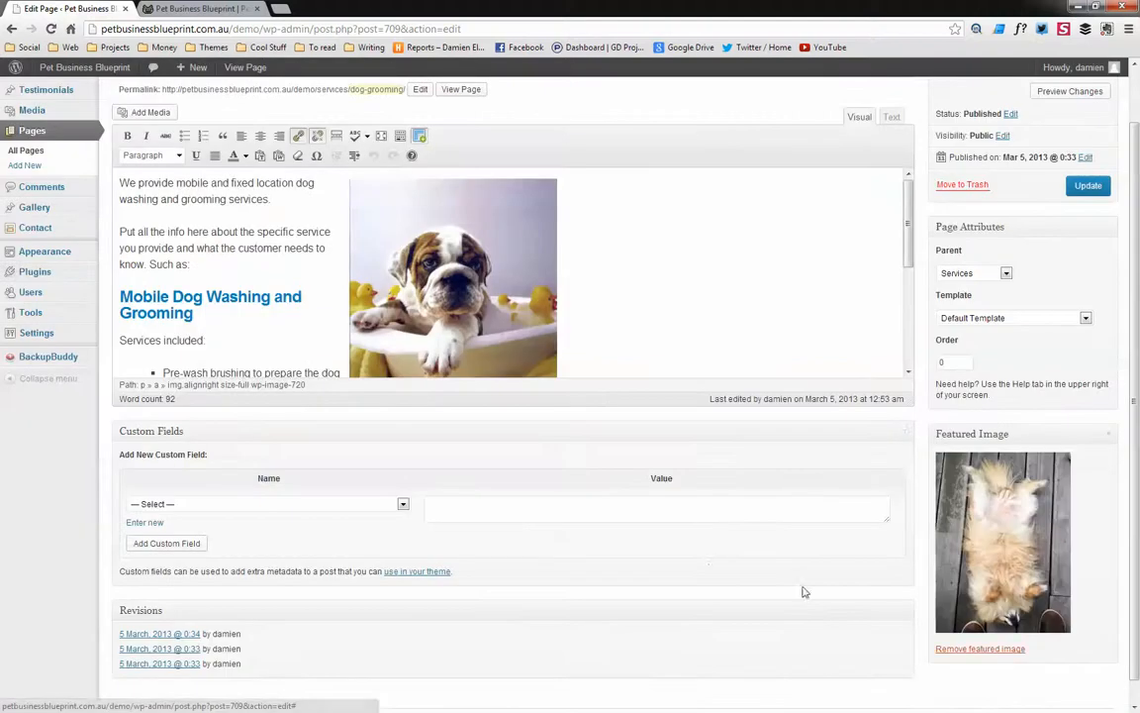
pyautogui.click(1086, 188)
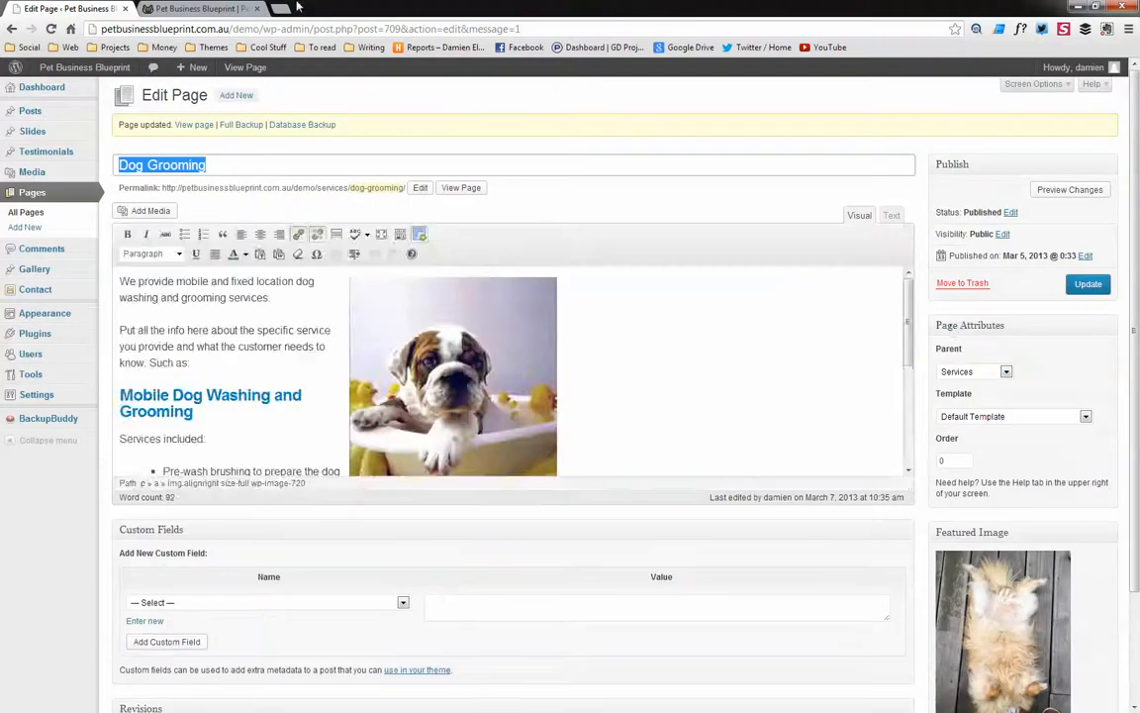
# - Reload the live home page and check the Dog Grooming column for its featured image
pyautogui.click(224, 7)
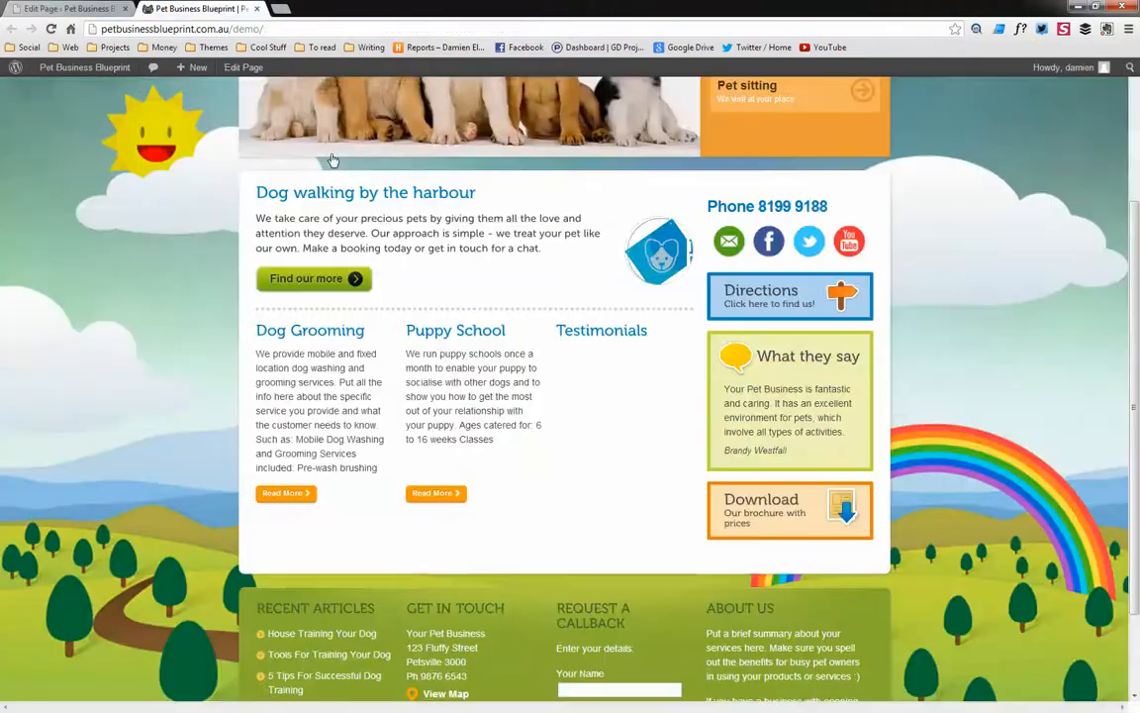
pyautogui.click(53, 28)
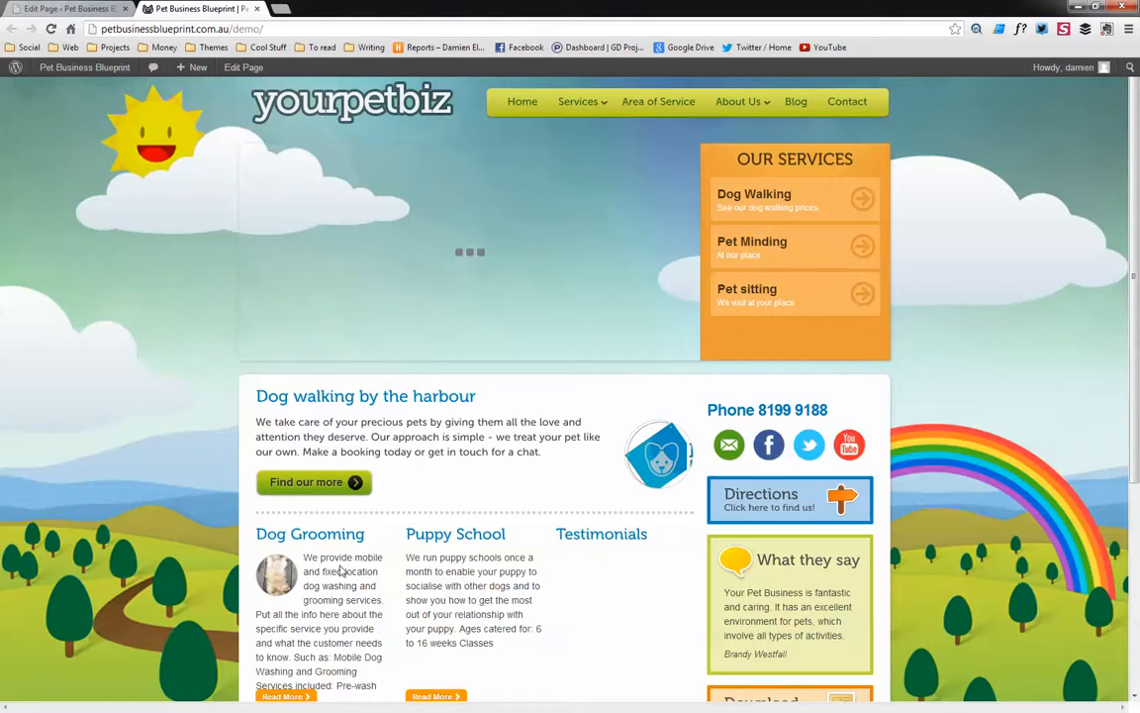
pyautogui.scroll(-3, 1023, 301)
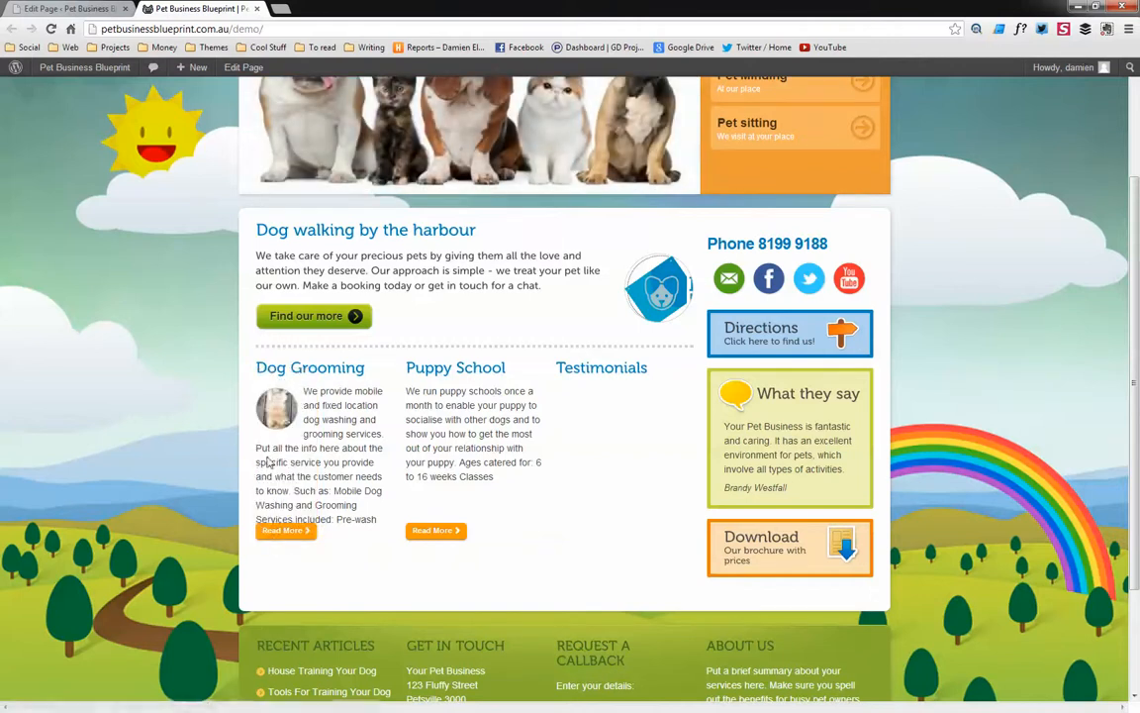
# - Open the full Dog Grooming page from its home page column and examine the banner image, content and sidebar
pyautogui.click(281, 532)
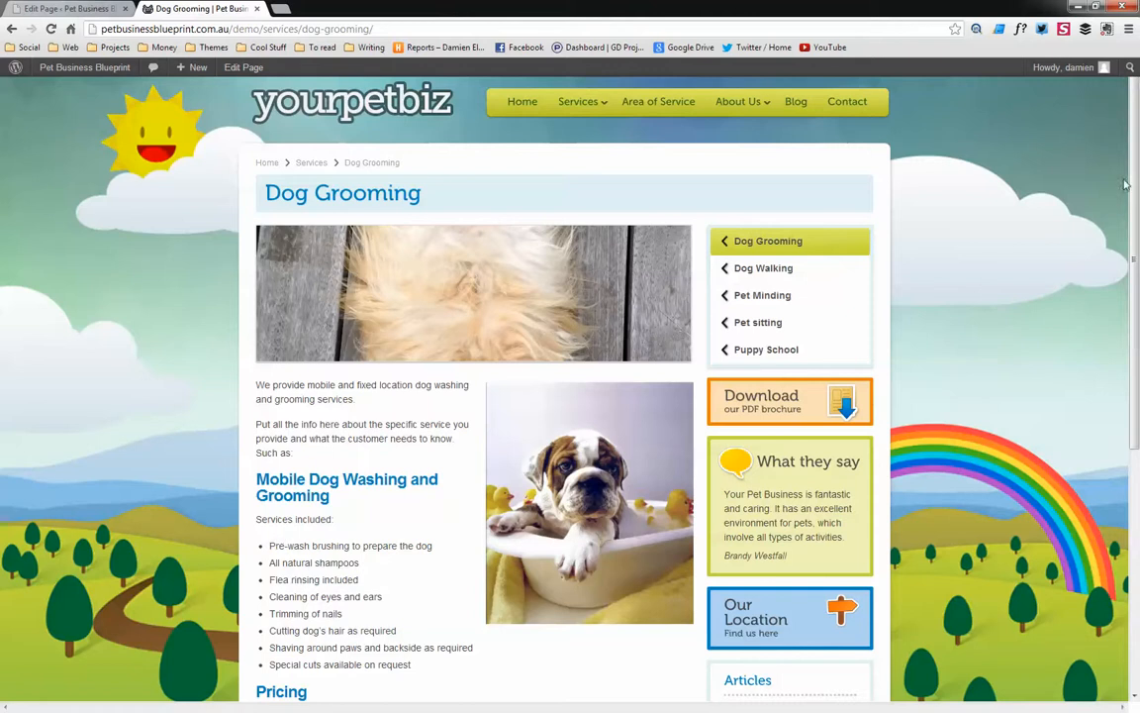
pyautogui.scroll(-3, 1124, 184)
pyautogui.scroll(3, 1111, 188)
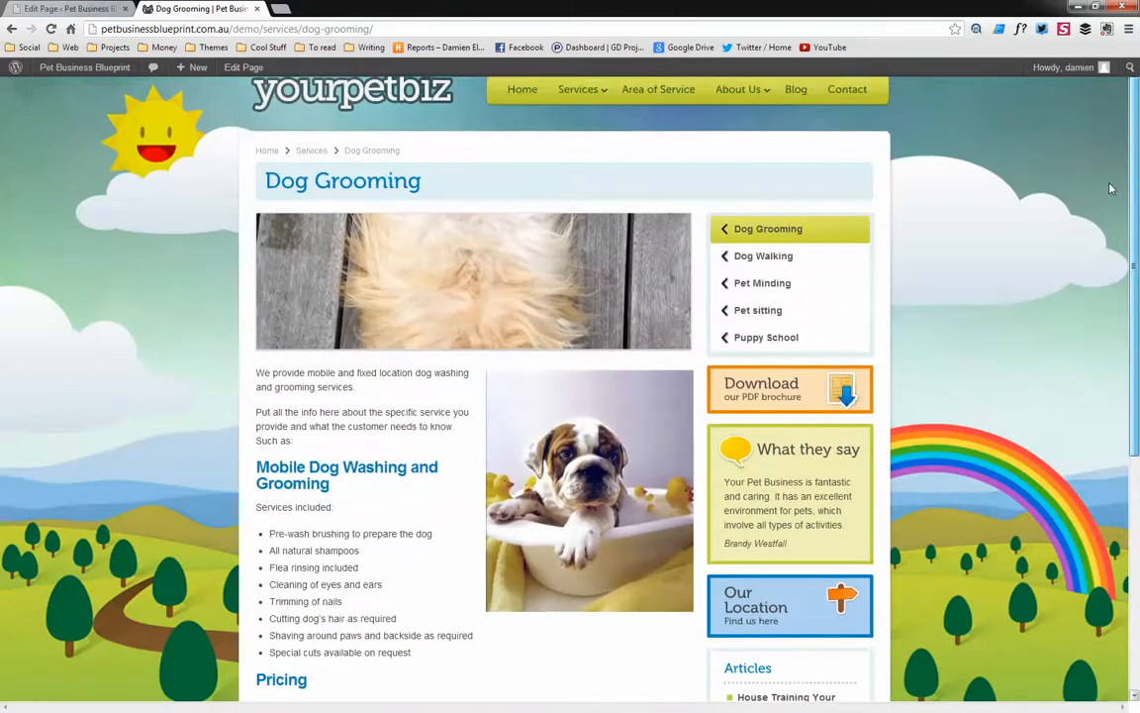
pyautogui.scroll(-1, 1110, 226)
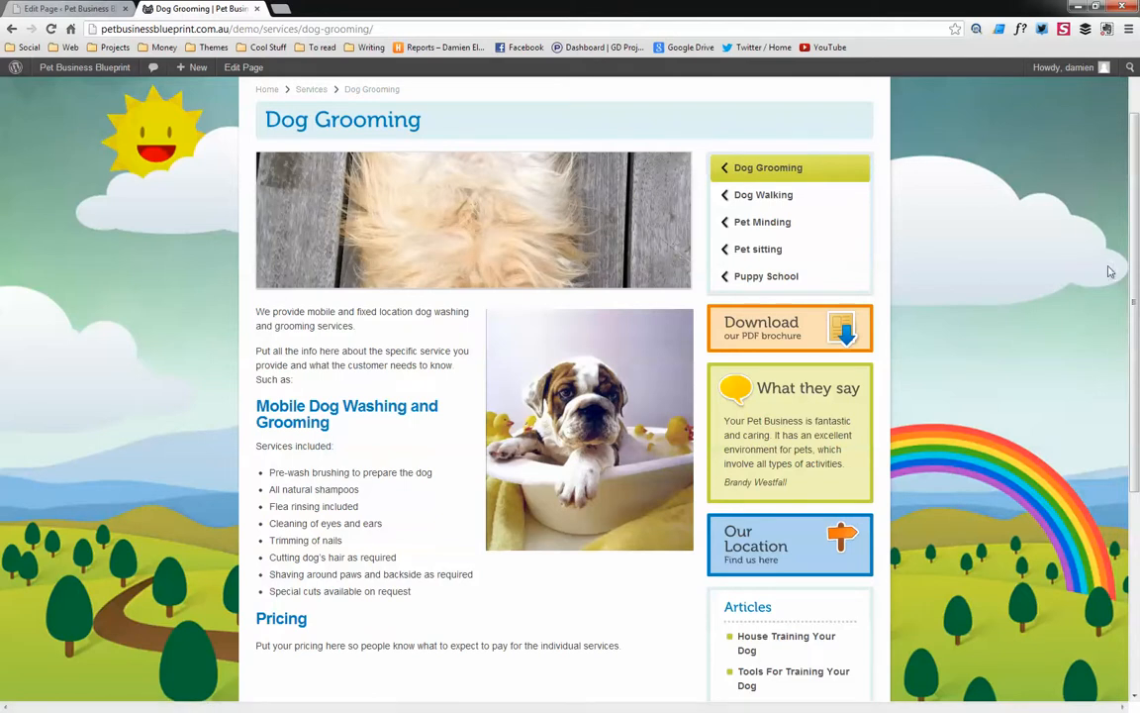
pyautogui.scroll(-1, 1111, 247)
pyautogui.scroll(1, 1111, 255)
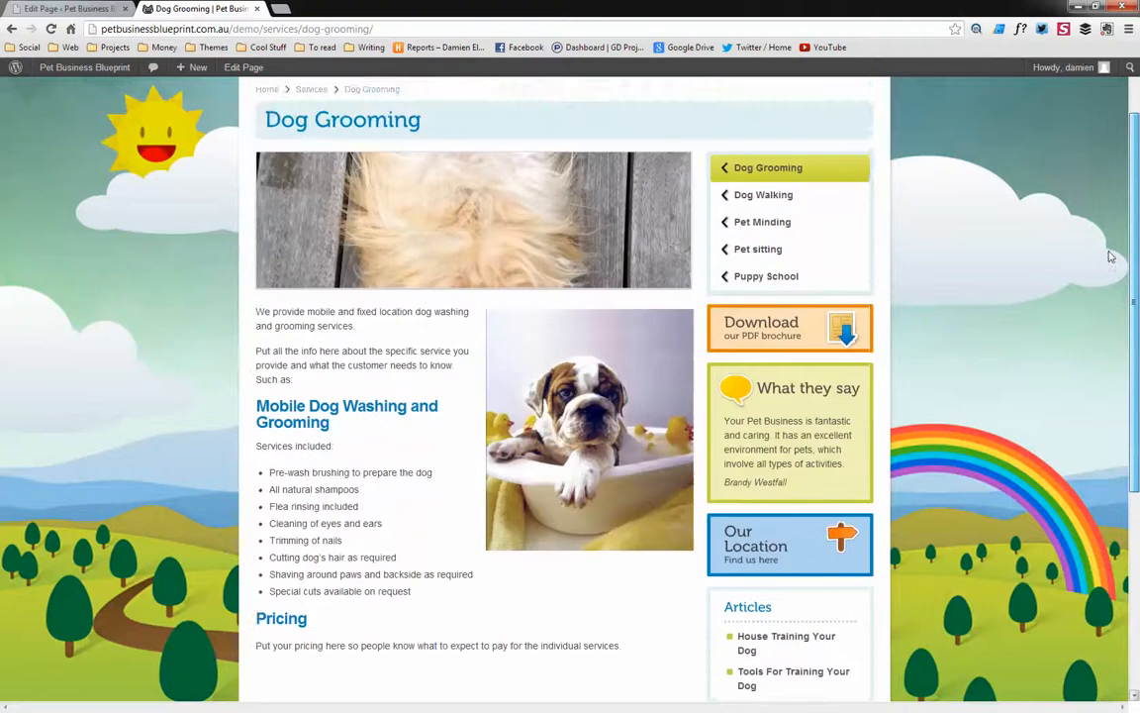
pyautogui.scroll(-1, 1102, 312)
pyautogui.scroll(-2, 1100, 365)
pyautogui.scroll(4, 1100, 364)
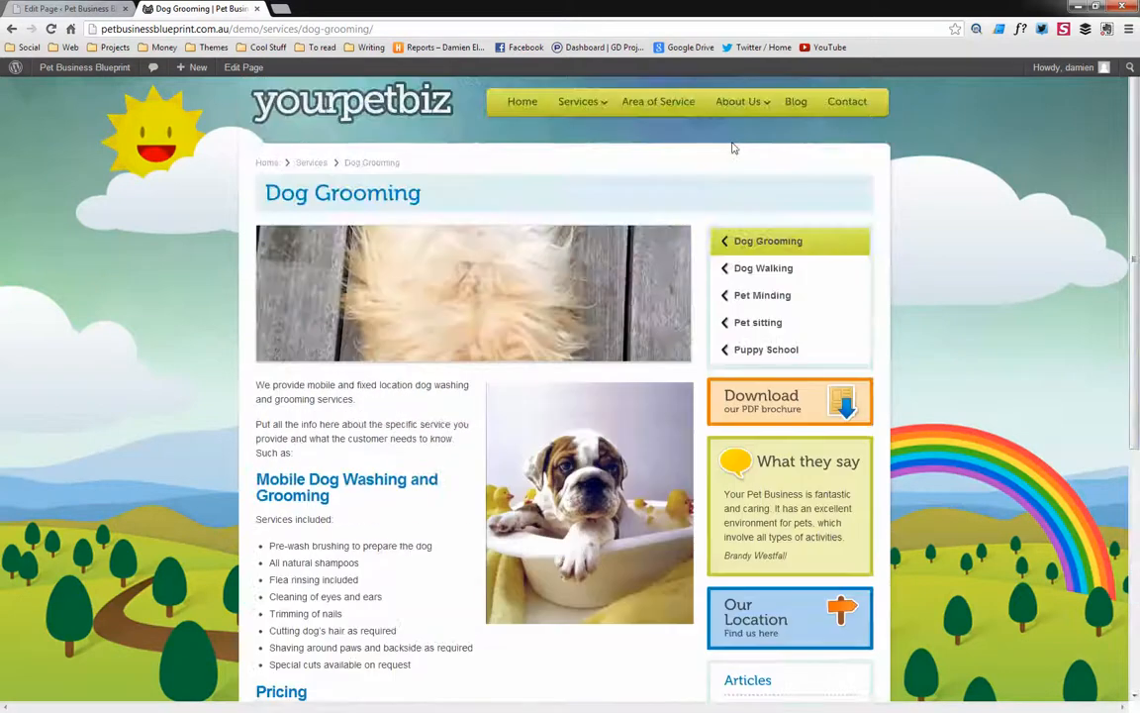
# - Return to the site's home page and review the slider, headline, three columns, sidebar and footer
pyautogui.click(346, 121)
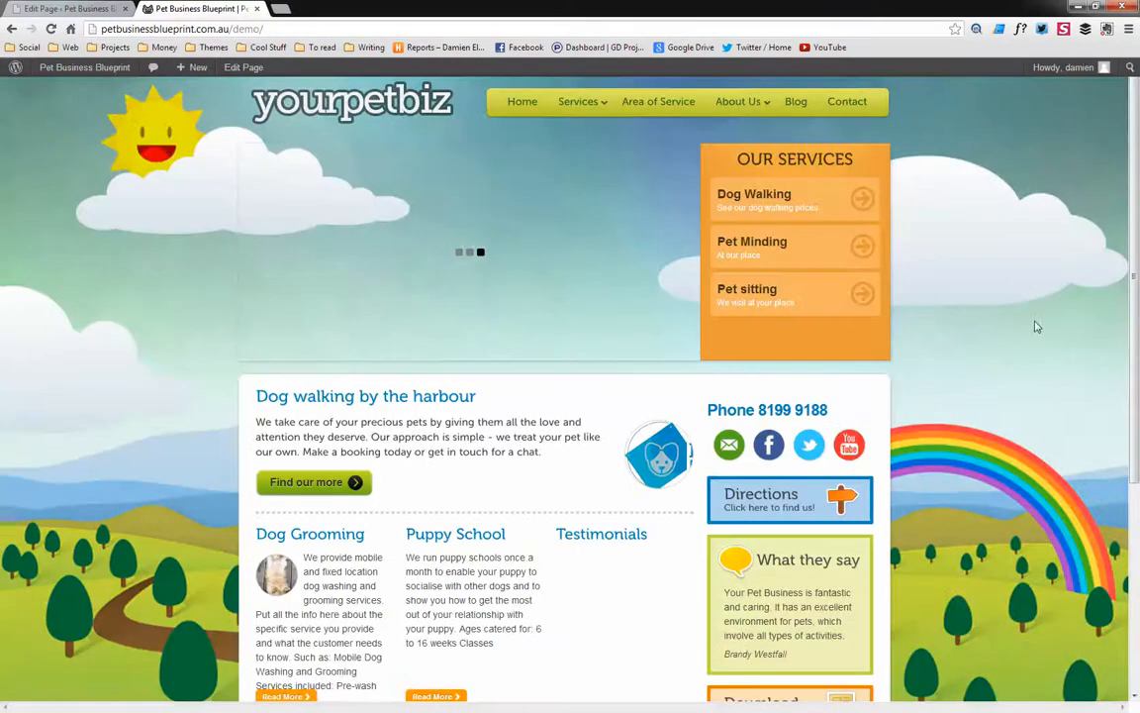
pyautogui.scroll(-4, 1120, 290)
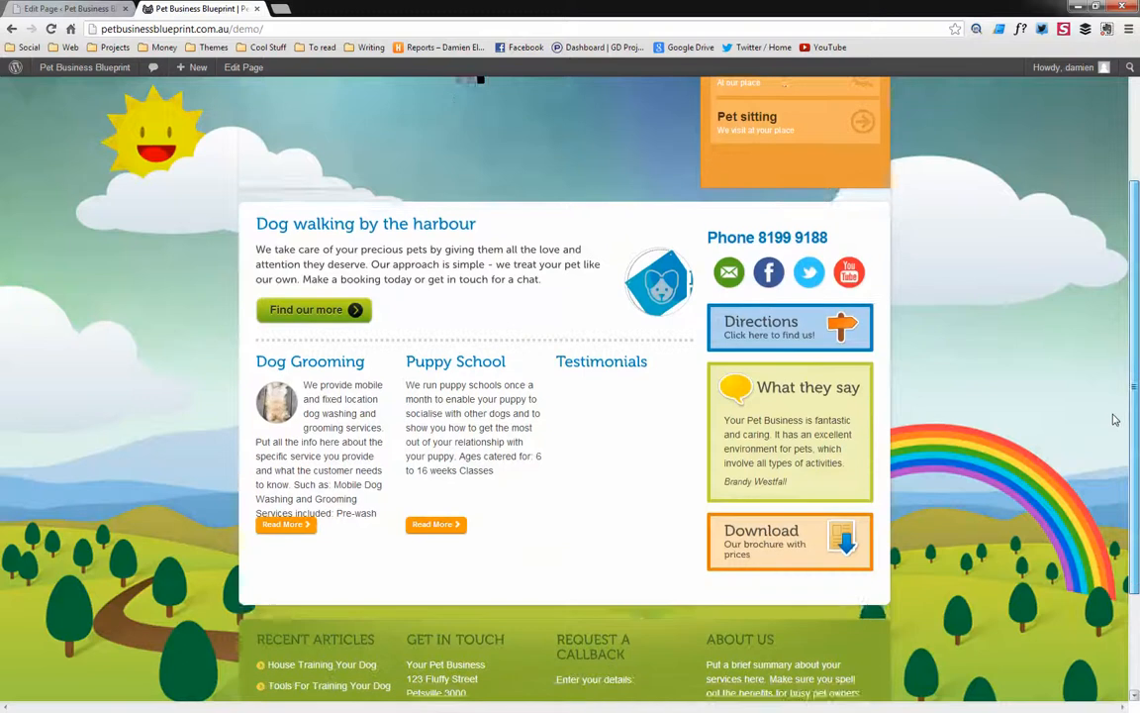
pyautogui.scroll(-1, 1116, 471)
pyautogui.scroll(3, 1096, 450)
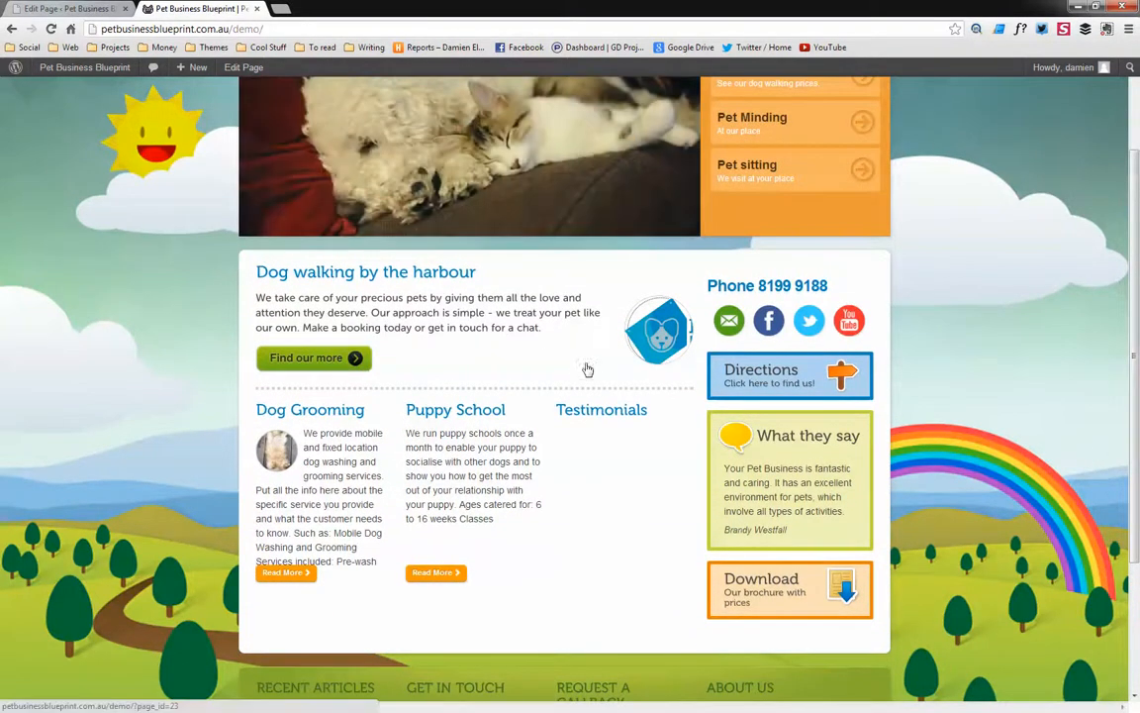
pyautogui.scroll(2, 982, 353)
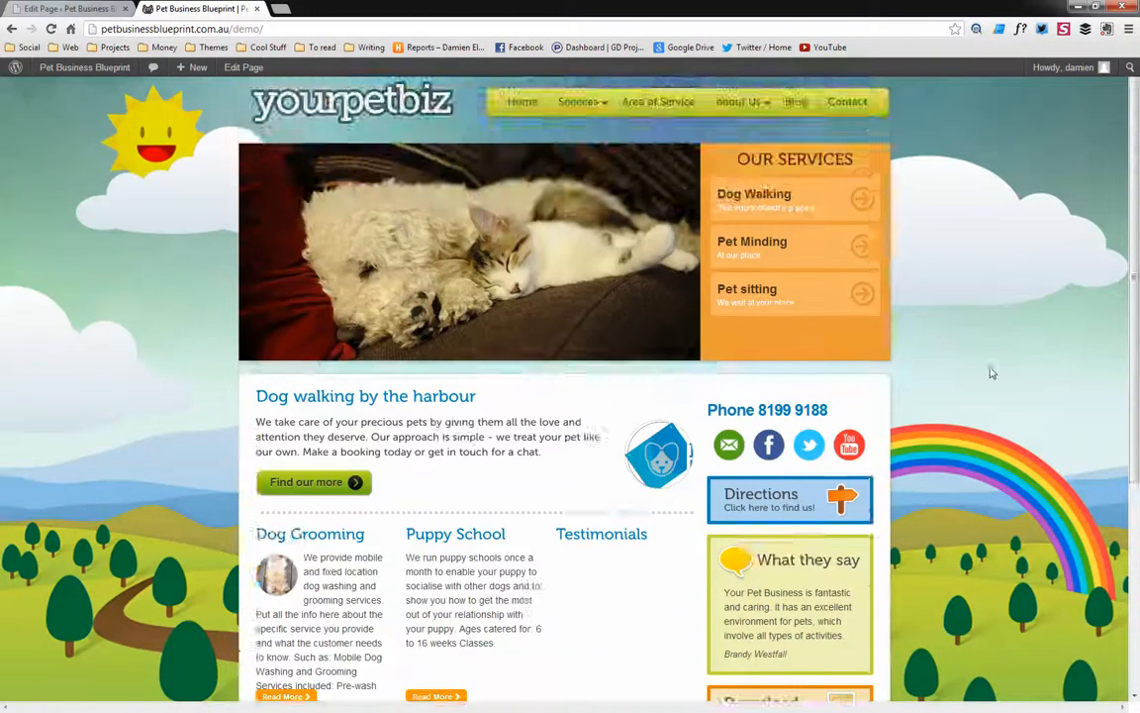
pyautogui.scroll(-3, 993, 371)
pyautogui.scroll(-2, 1014, 413)
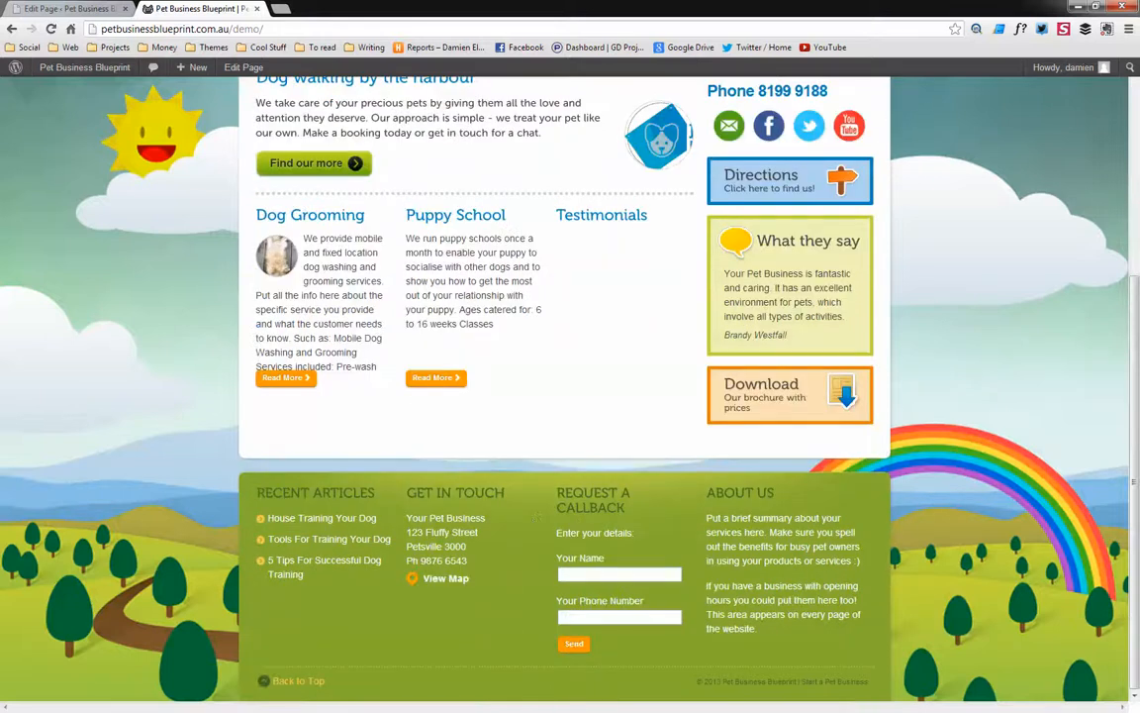
pyautogui.scroll(5, 941, 436)
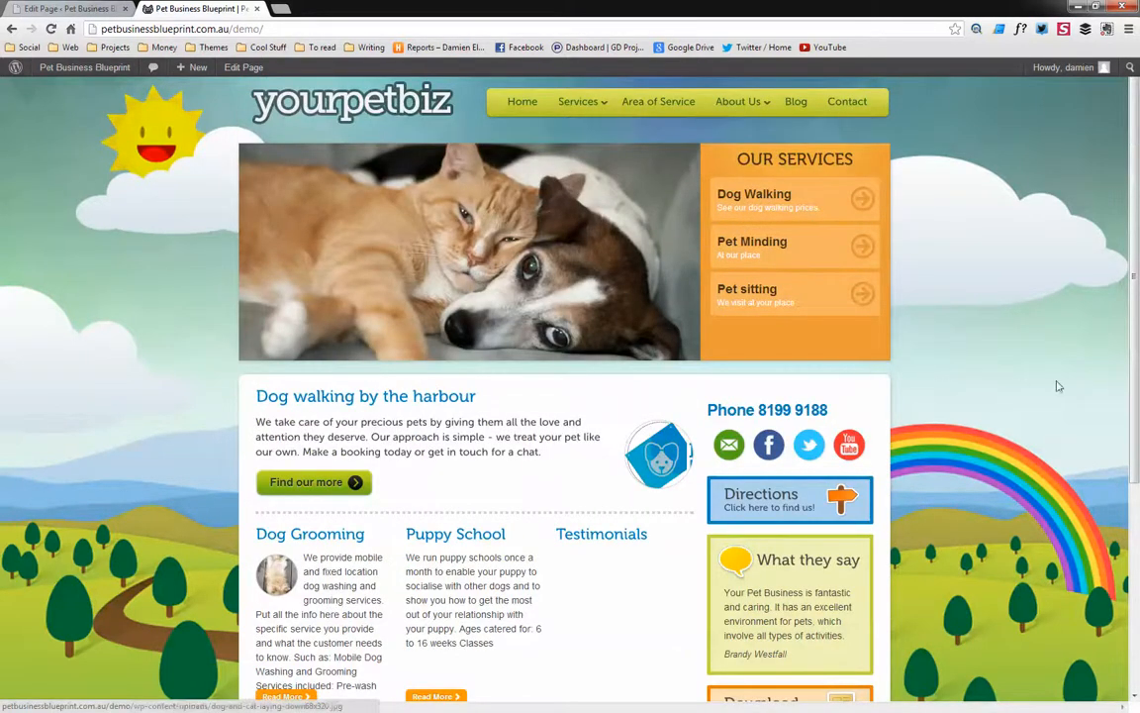
pyautogui.scroll(-2, 1058, 386)
pyautogui.scroll(1, 970, 364)
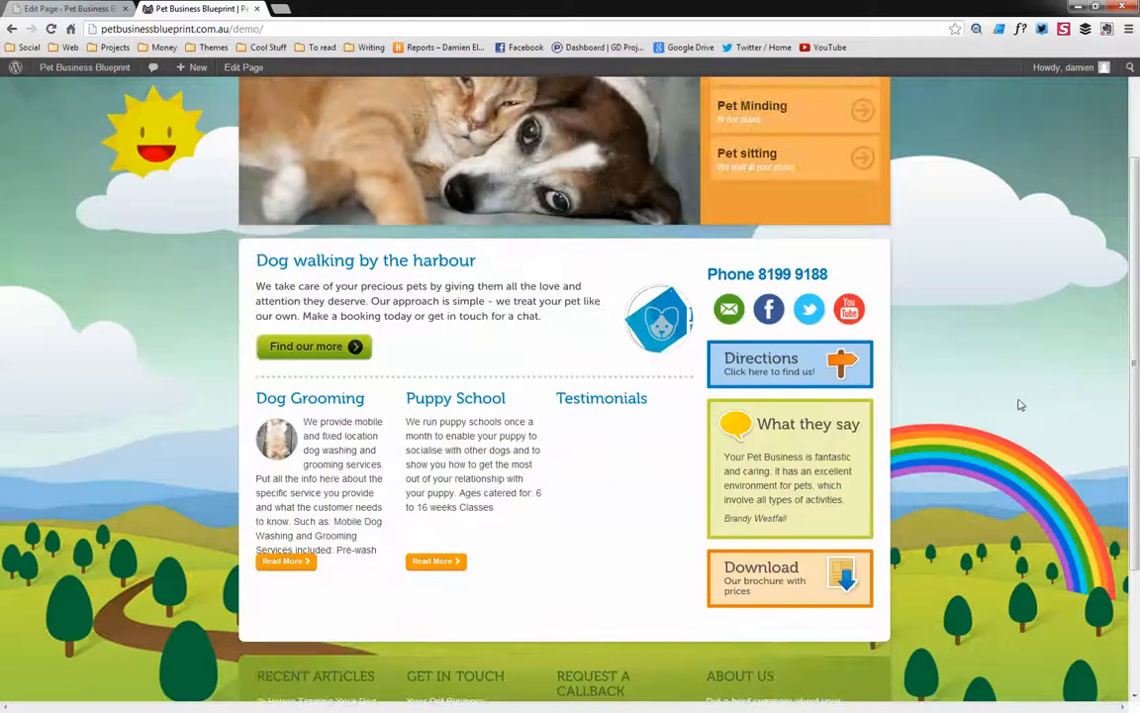